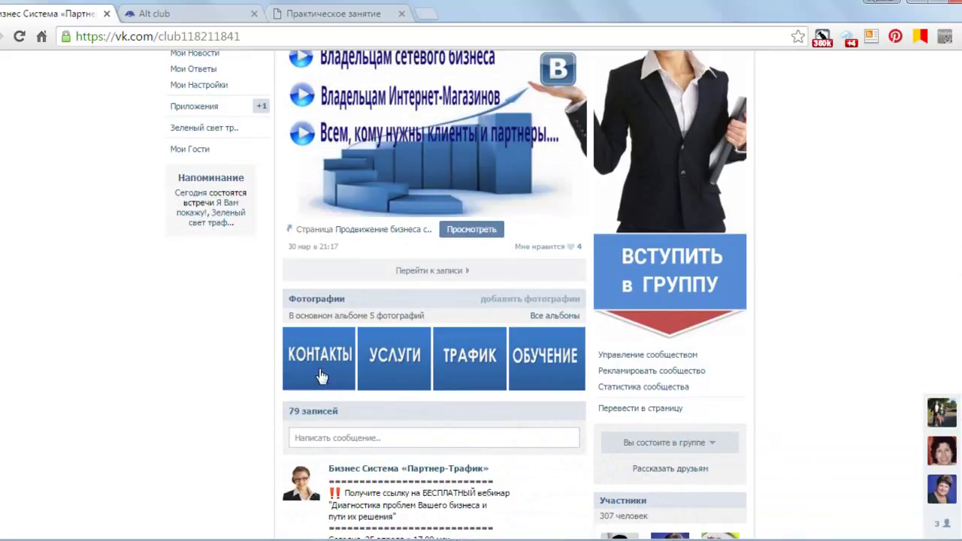
# Step: View the КОНТАКТЫ photo in the group's main album, read its contact description, and close it
pyautogui.click(320, 361)
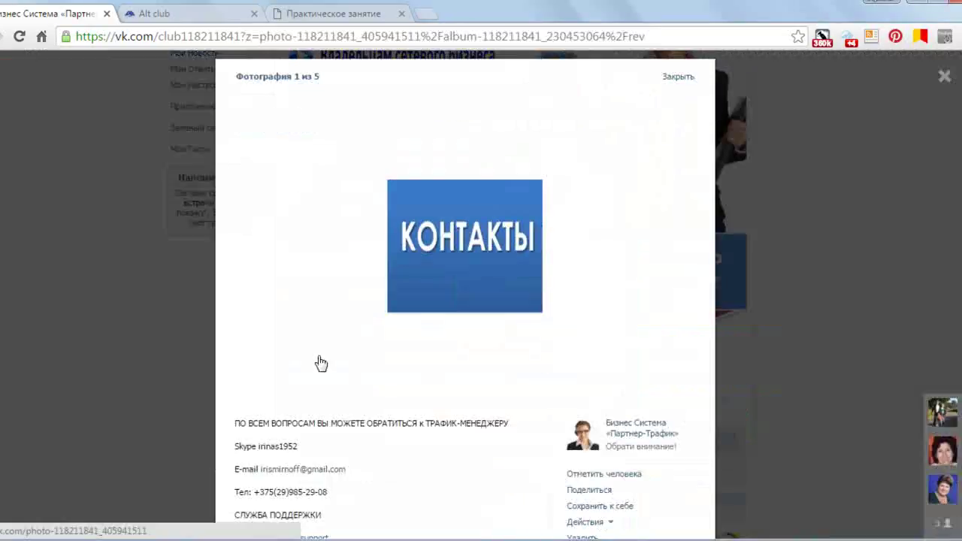
pyautogui.scroll(-2, 602, 174)
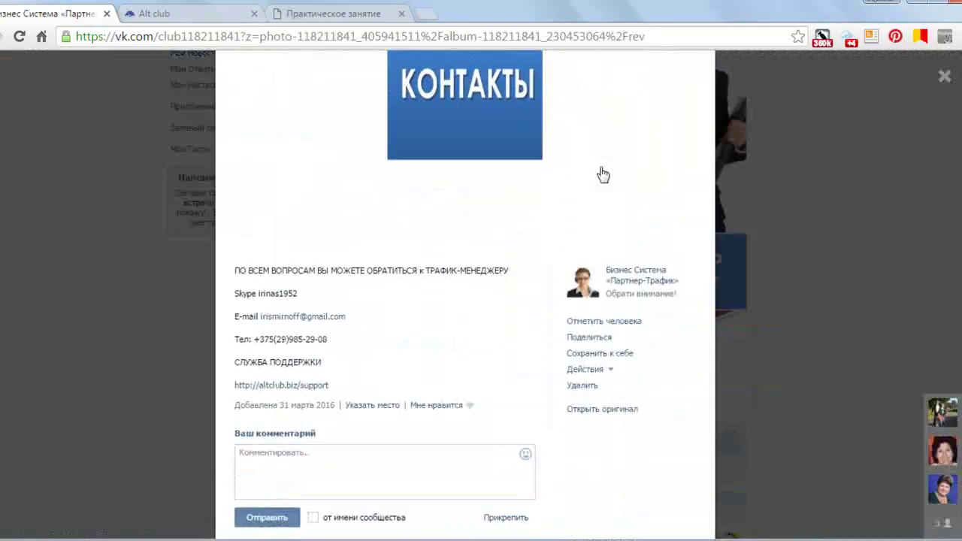
pyautogui.scroll(-1, 602, 174)
pyautogui.scroll(3, 602, 173)
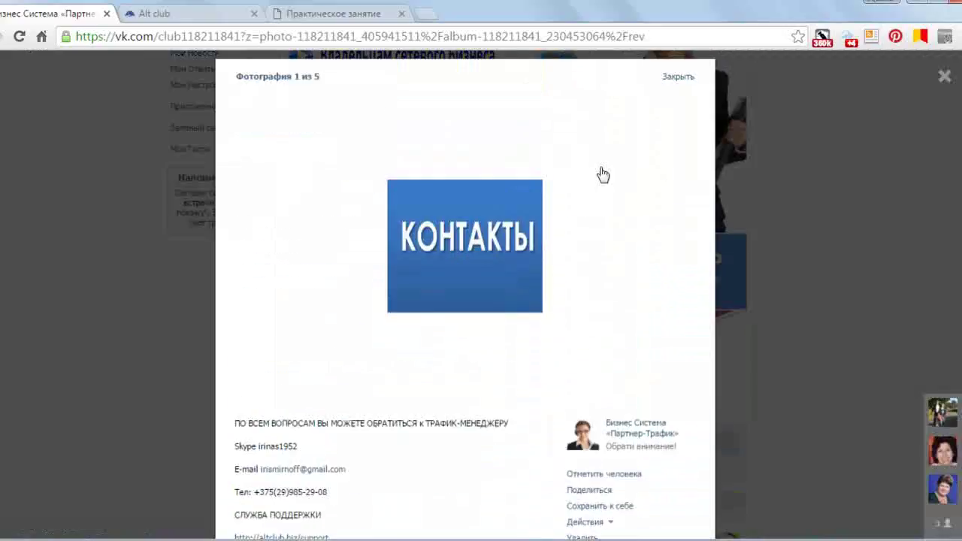
pyautogui.scroll(-3, 585, 377)
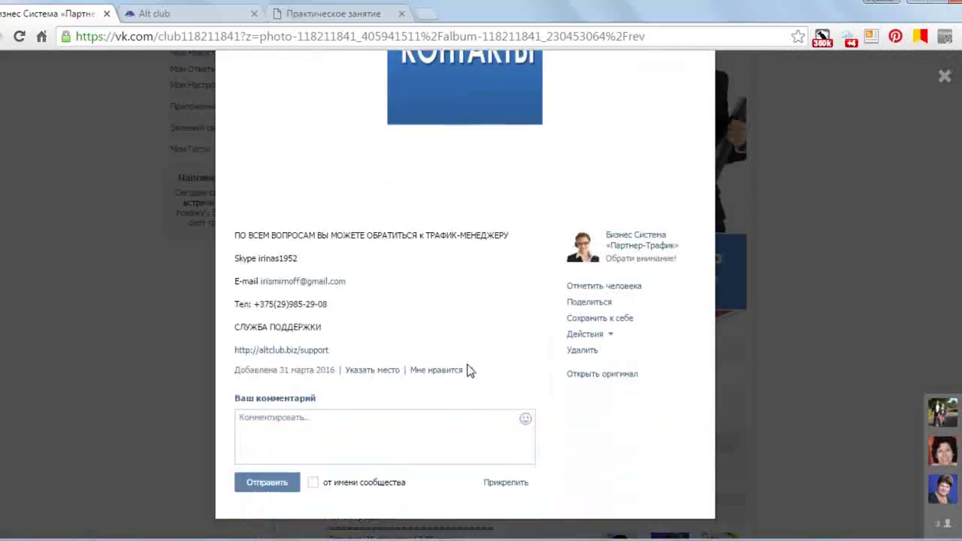
pyautogui.scroll(3, 548, 271)
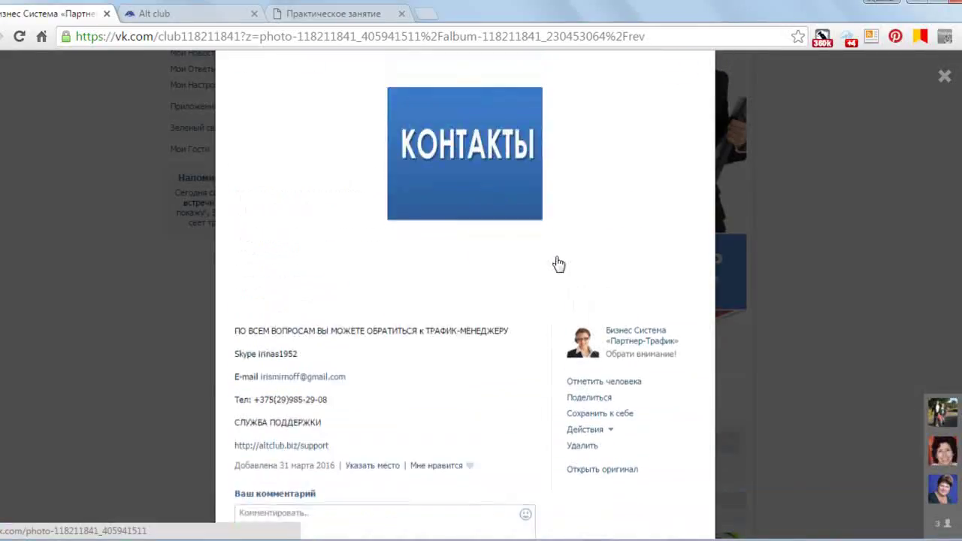
pyautogui.click(679, 80)
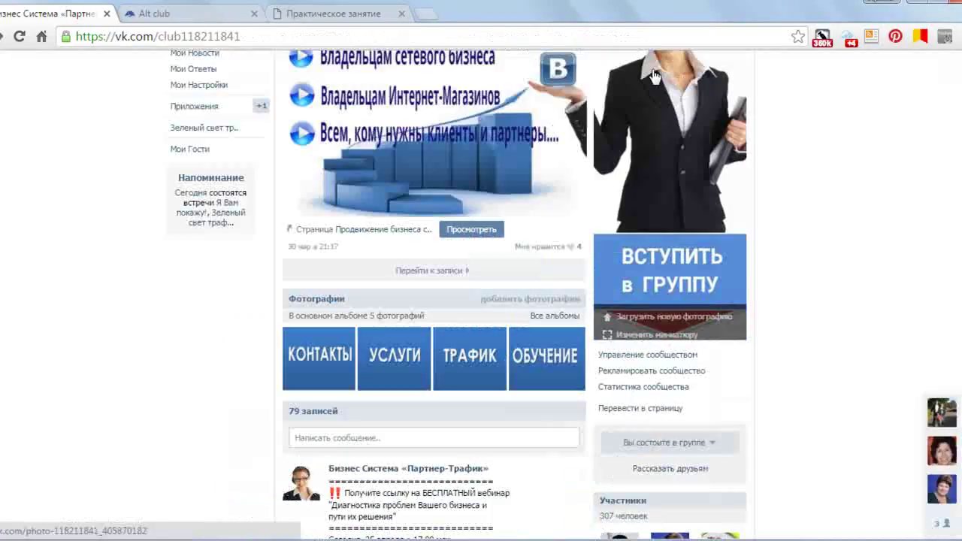
# Step: View the УСЛУГИ photo in the group's album, read its list of offered services, and close it
pyautogui.click(410, 364)
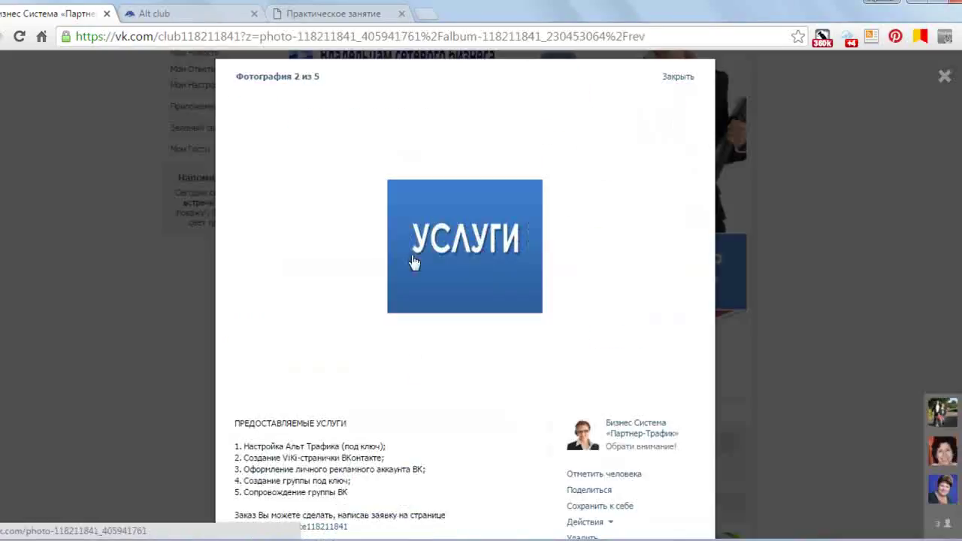
pyautogui.scroll(-3, 569, 180)
pyautogui.scroll(3, 573, 179)
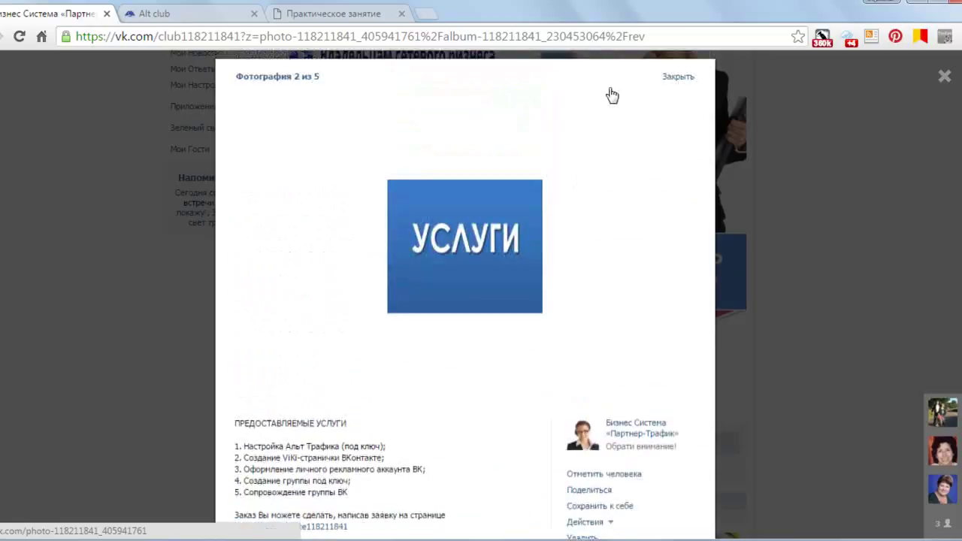
pyautogui.click(669, 80)
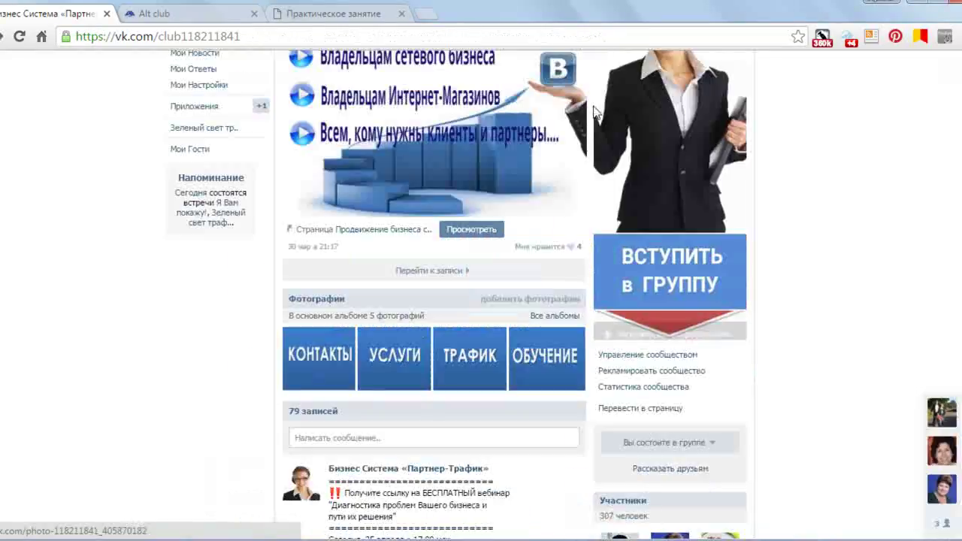
# Step: View the ТРАФИК photo in the group's album, read how to obtain the program, and close it
pyautogui.click(475, 359)
pyautogui.scroll(-3, 603, 197)
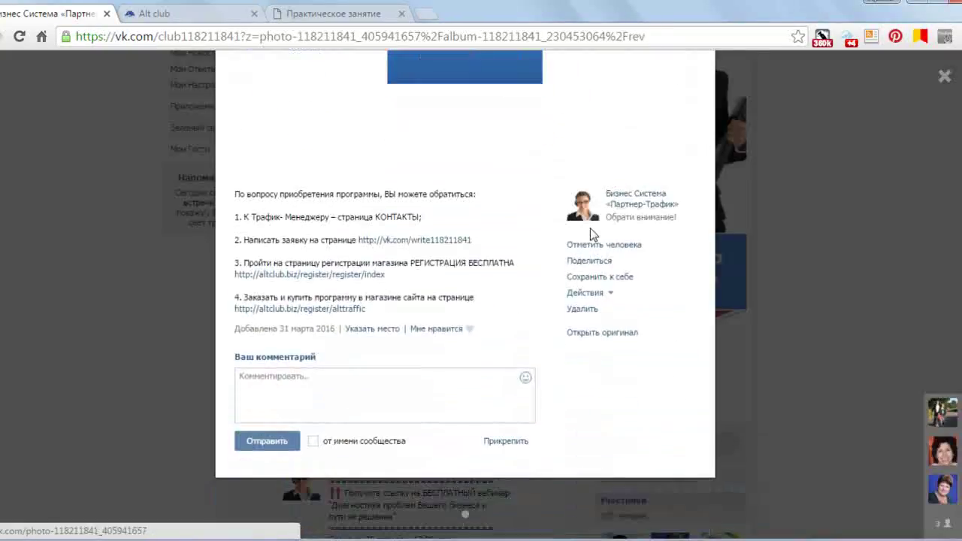
pyautogui.scroll(3, 565, 252)
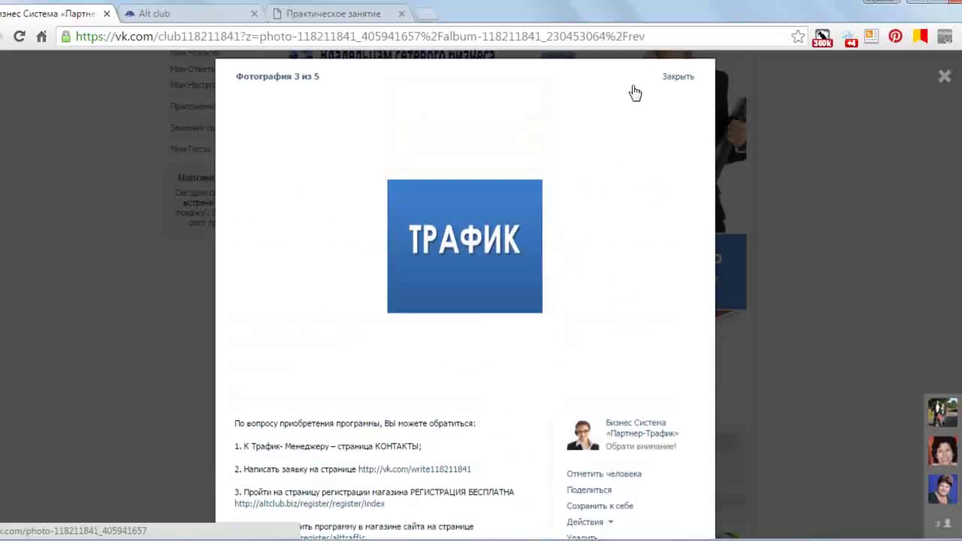
pyautogui.click(683, 80)
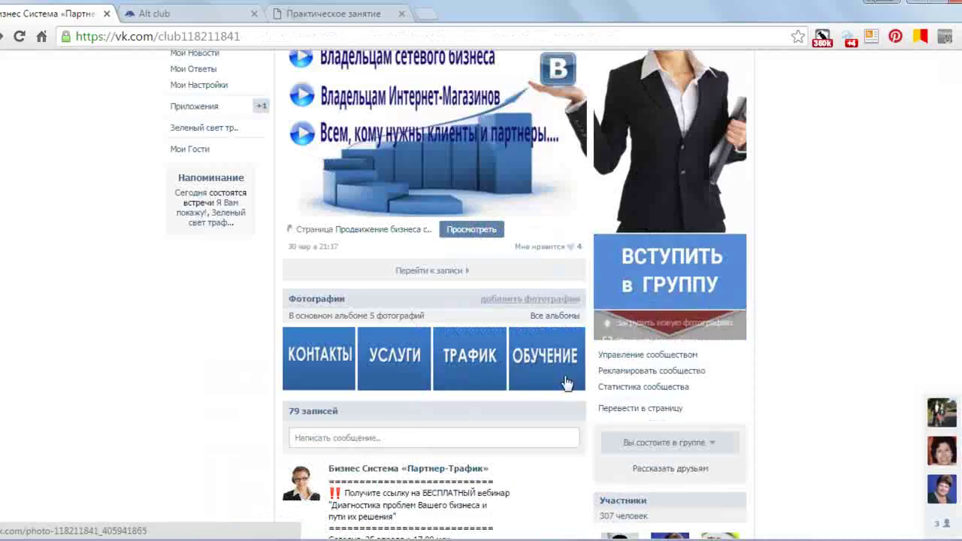
# Step: View the ОБУЧЕНИЕ photo in the group's album, read through the theoretical and practical course programme, and close it
pyautogui.click(541, 368)
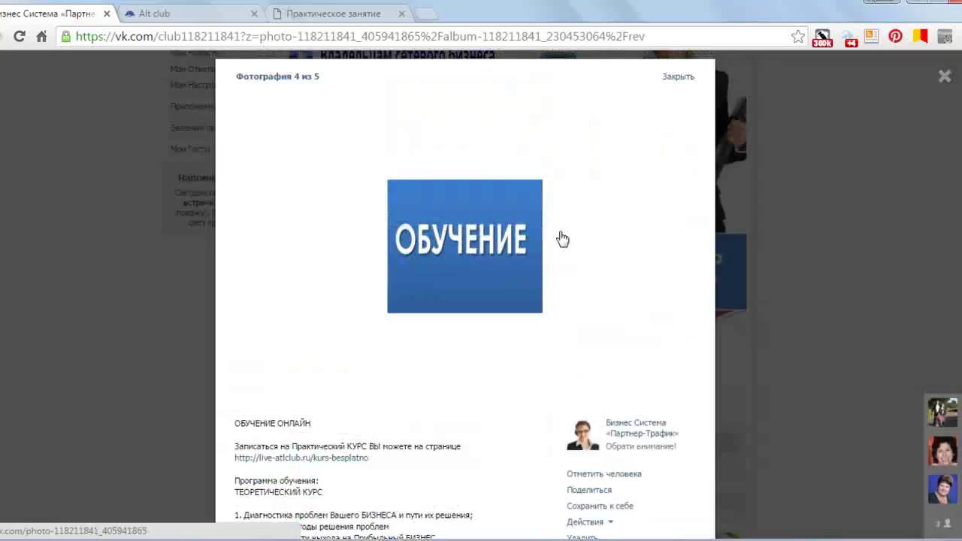
pyautogui.scroll(-3, 558, 240)
pyautogui.scroll(-2, 554, 300)
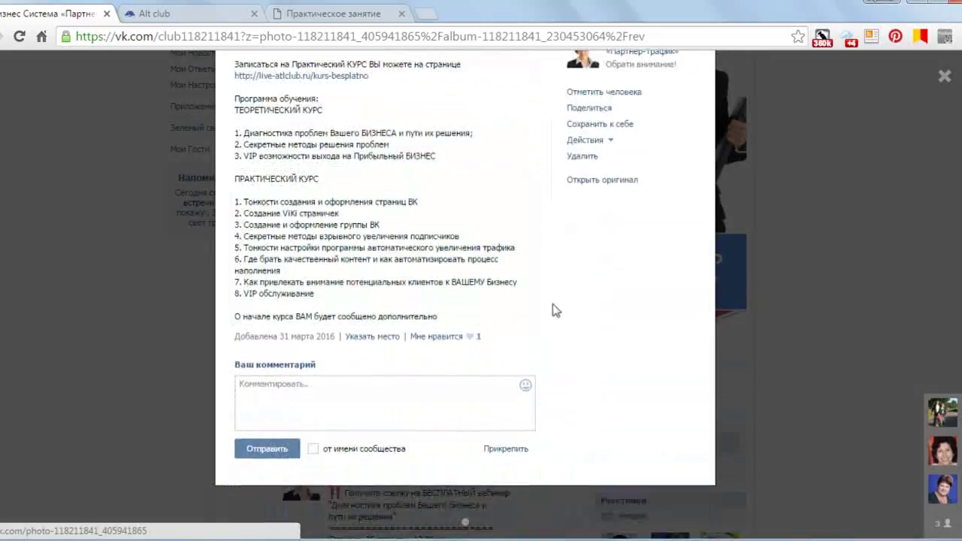
pyautogui.scroll(2, 556, 308)
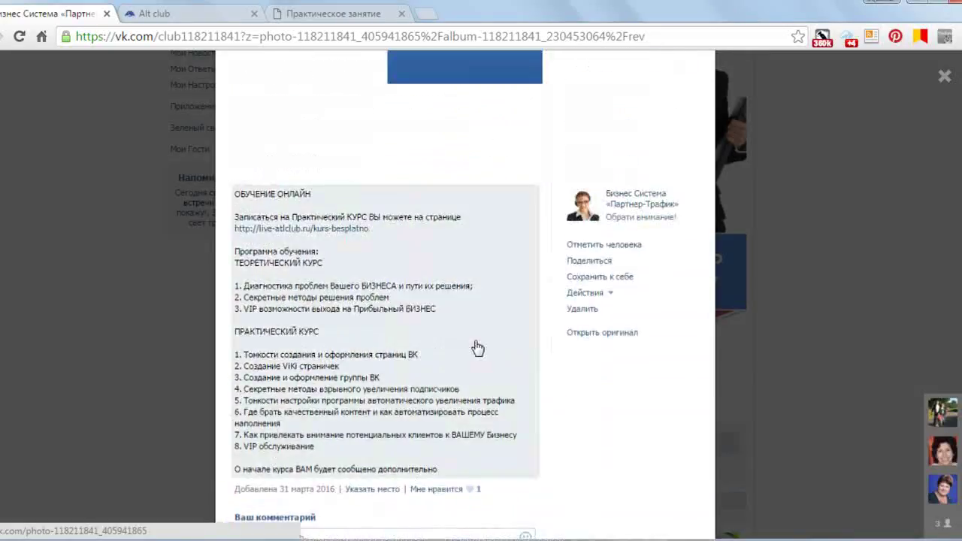
pyautogui.scroll(4, 528, 339)
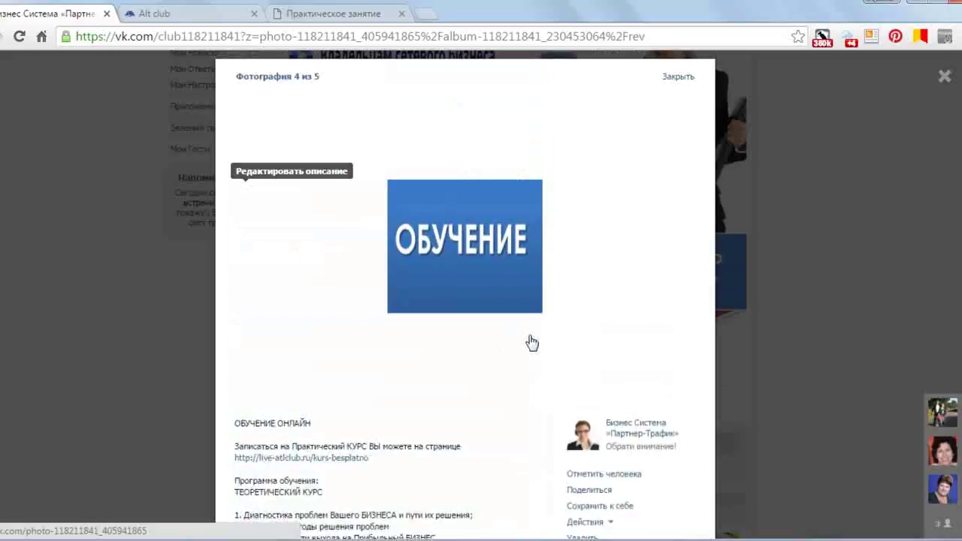
pyautogui.click(677, 78)
pyautogui.scroll(-1, 796, 378)
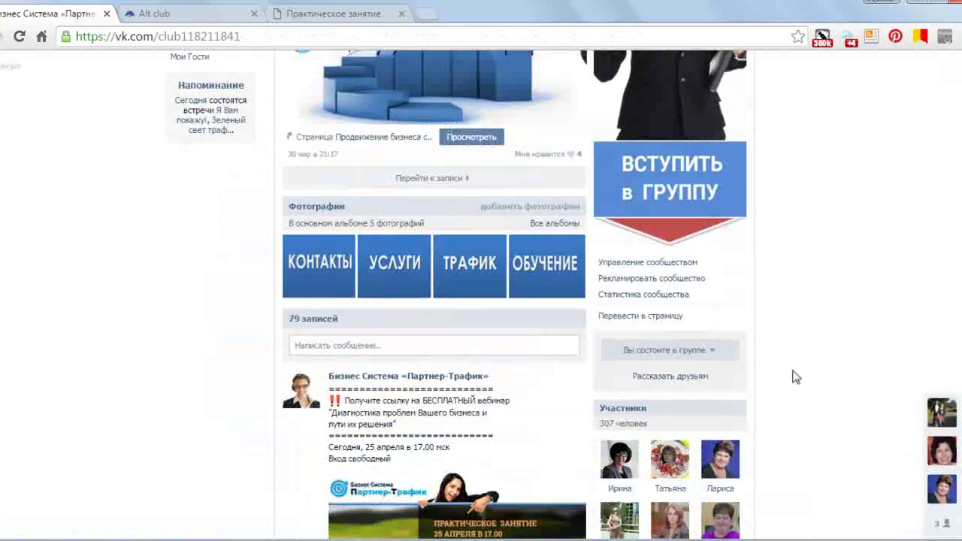
pyautogui.scroll(3, 795, 378)
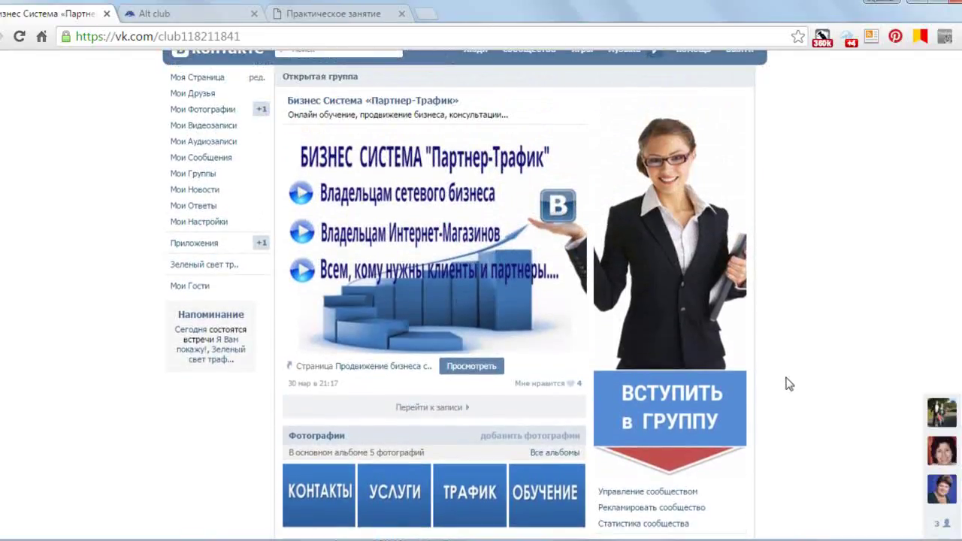
pyautogui.scroll(1, 788, 384)
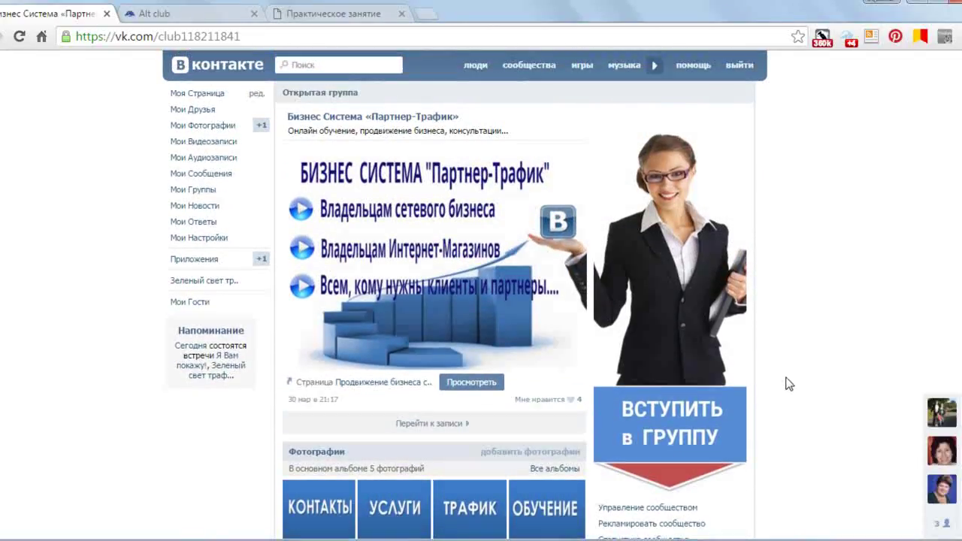
# Step: Switch to the Alt Traffic window and review the invitation status of friends, from the end of the list back to its beginning
pyautogui.moveTo(304, 539)
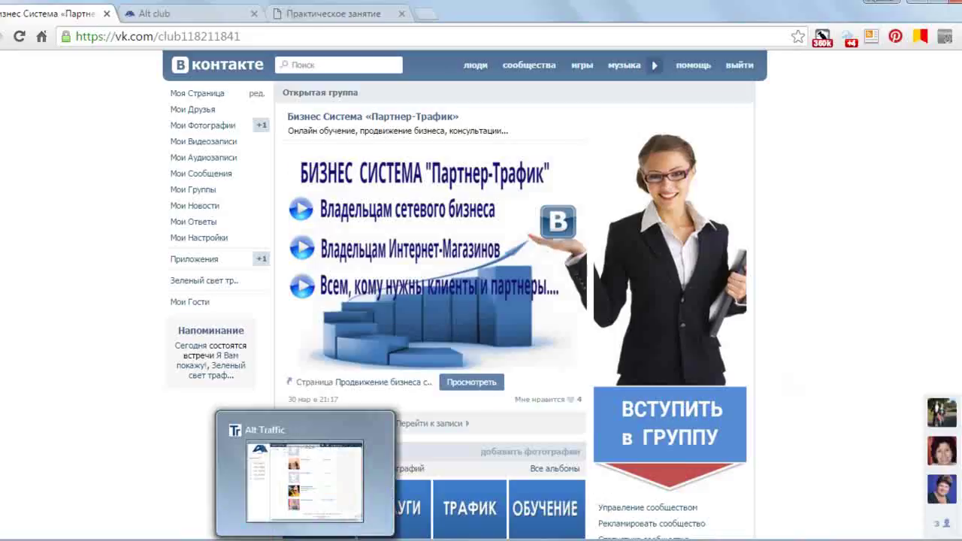
pyautogui.click(304, 539)
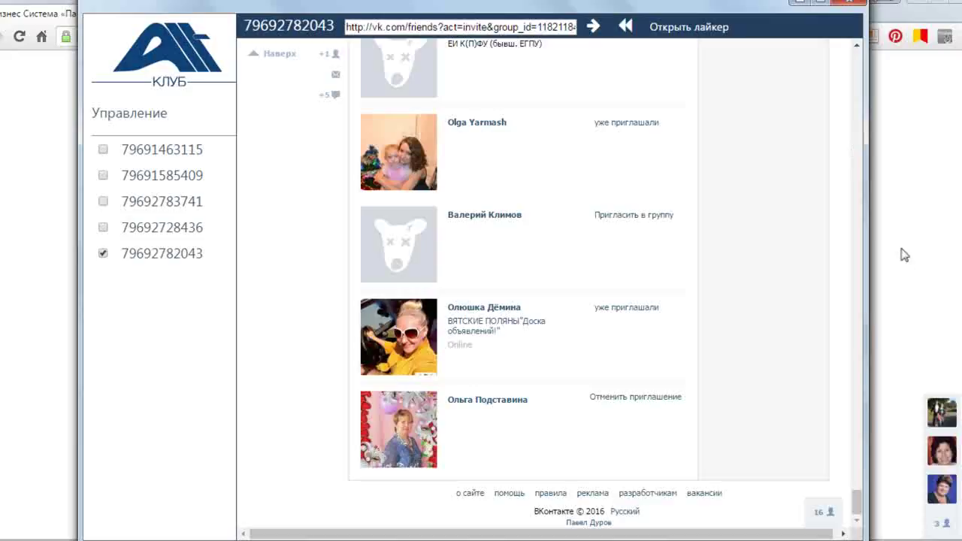
pyautogui.scroll(10, 782, 291)
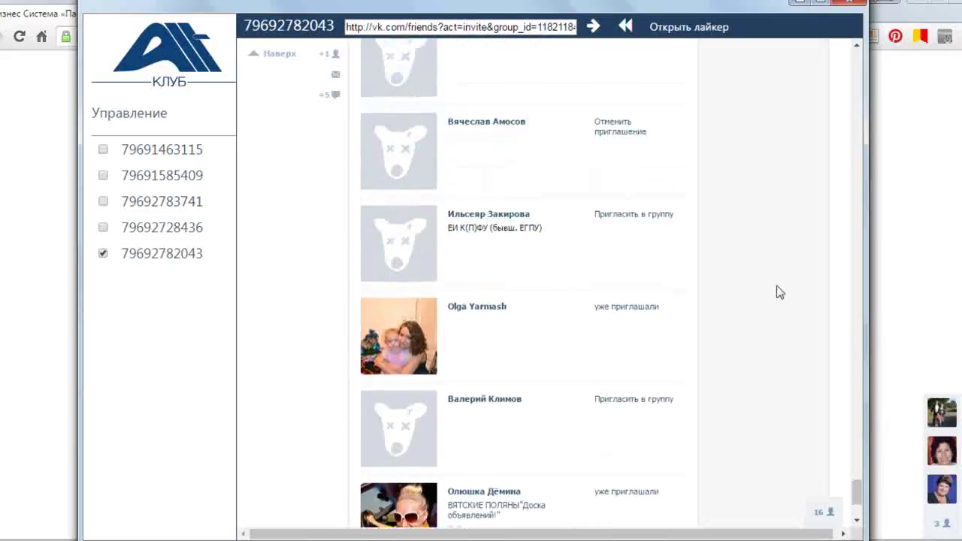
pyautogui.scroll(10, 766, 290)
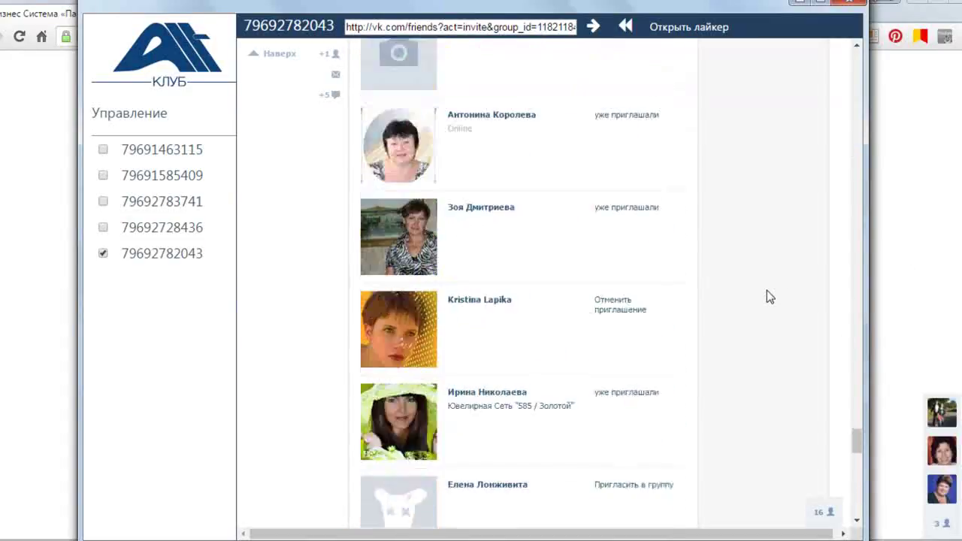
pyautogui.scroll(10, 766, 291)
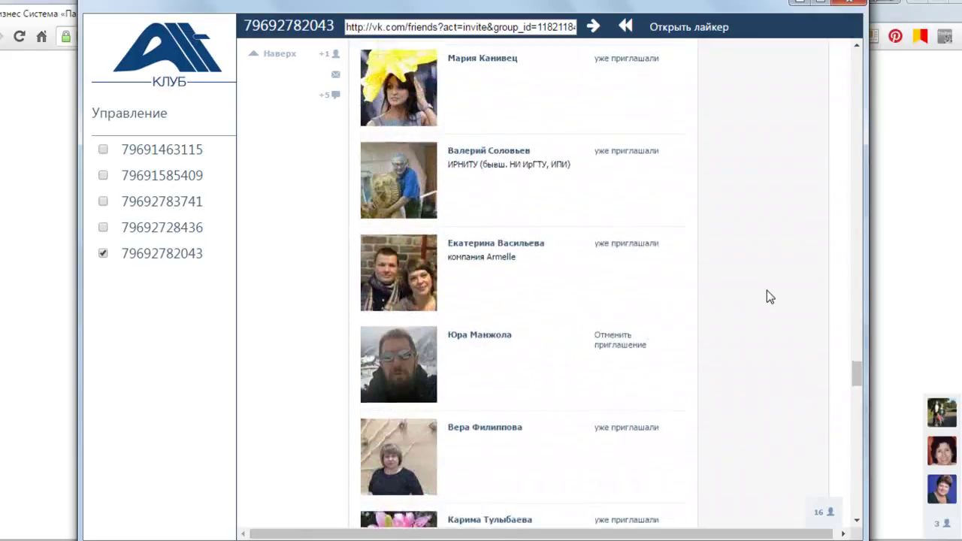
pyautogui.scroll(10, 766, 290)
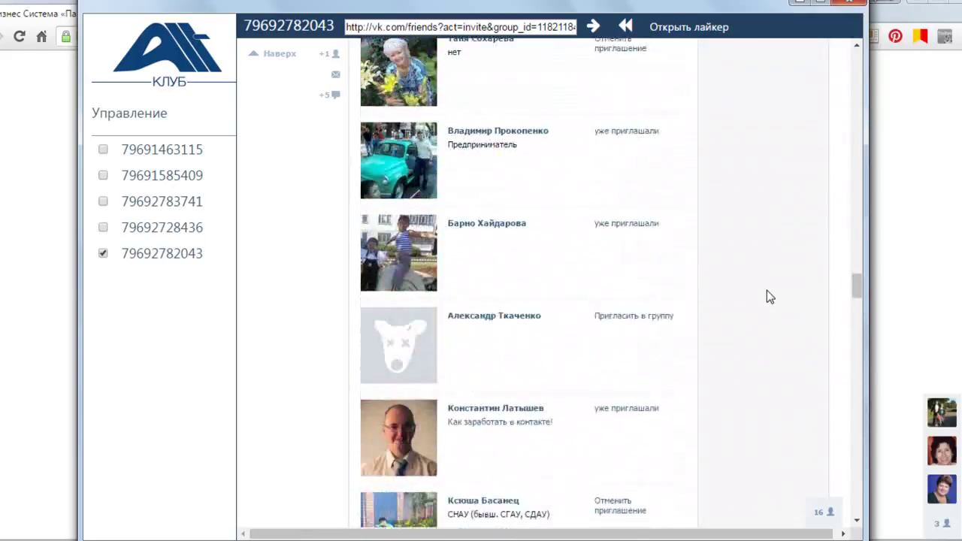
pyautogui.scroll(10, 766, 296)
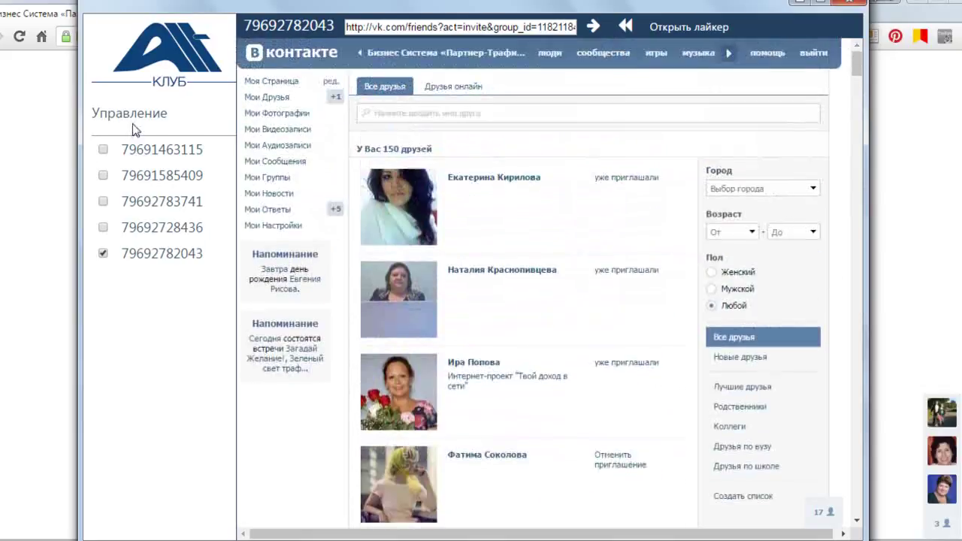
# Step: Open the Управление section and examine the work-cycle log of group invitations through to its latest entry, returning to the start
pyautogui.click(133, 128)
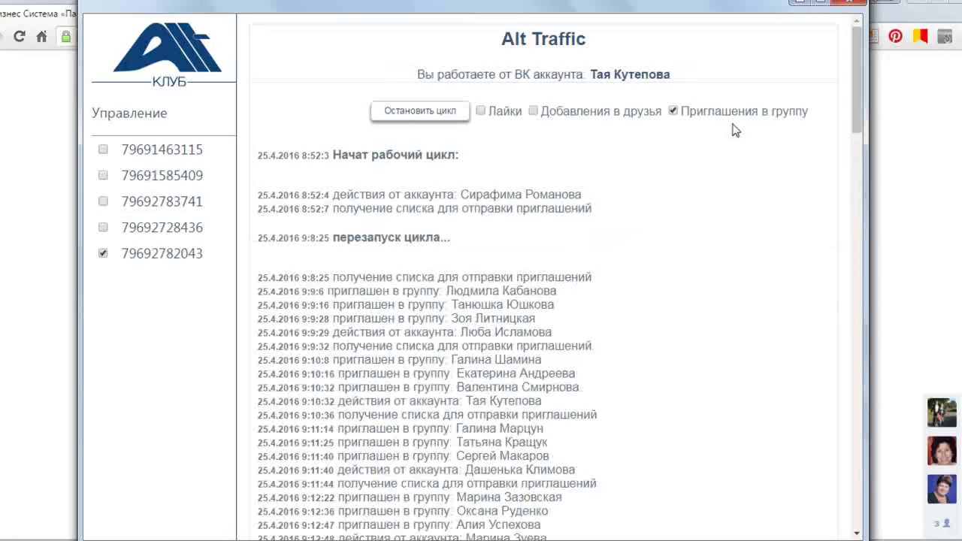
pyautogui.scroll(-7, 650, 204)
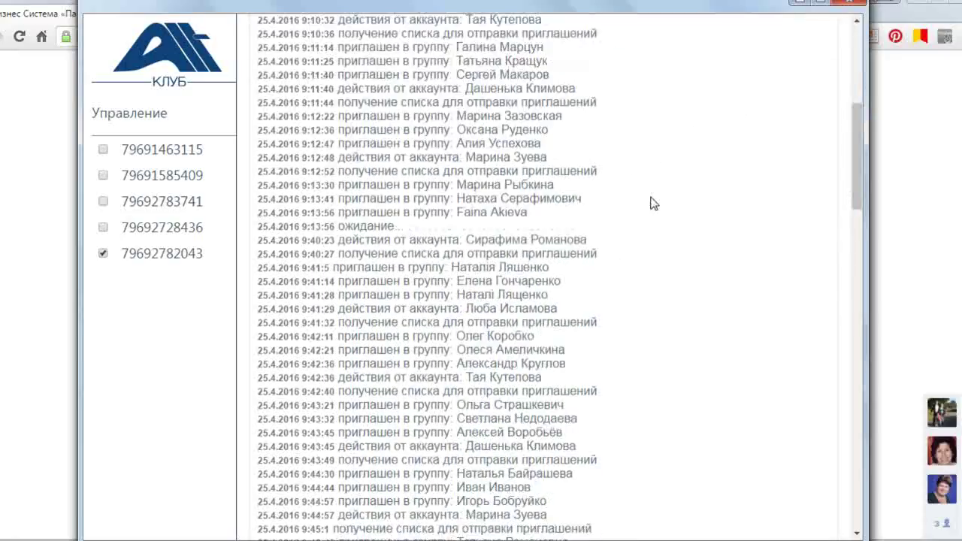
pyautogui.scroll(-15, 652, 204)
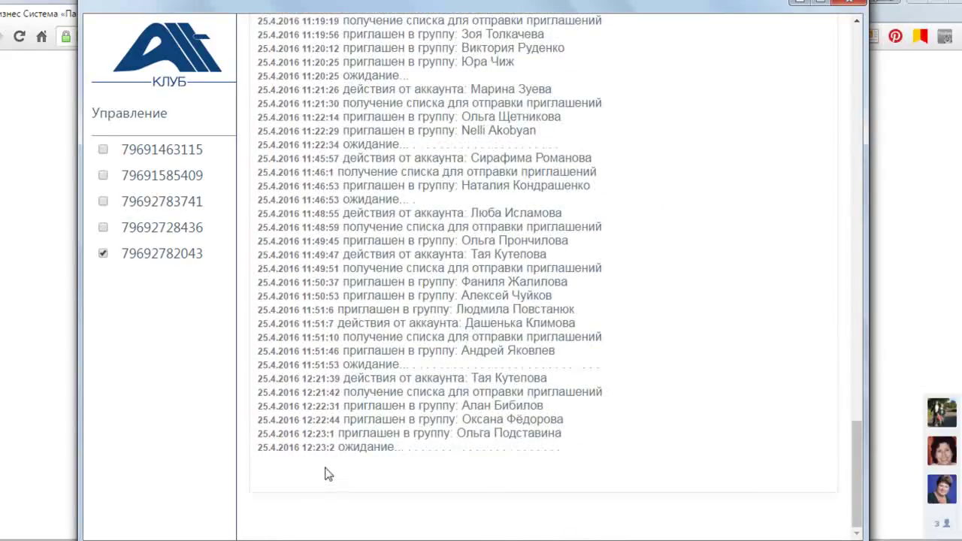
pyautogui.press('Home')
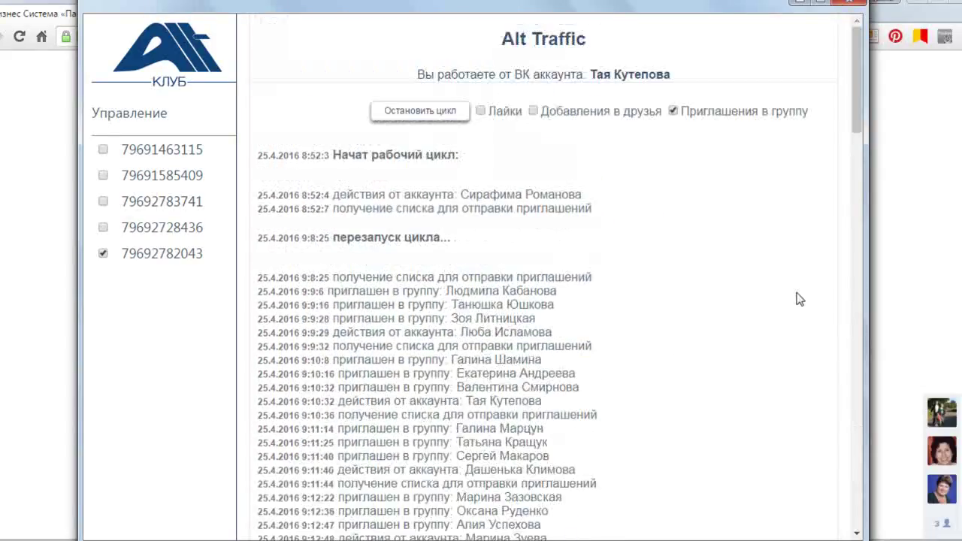
# Step: Stop the running group-invitation cycle and return to the main Управление page
pyautogui.click(434, 118)
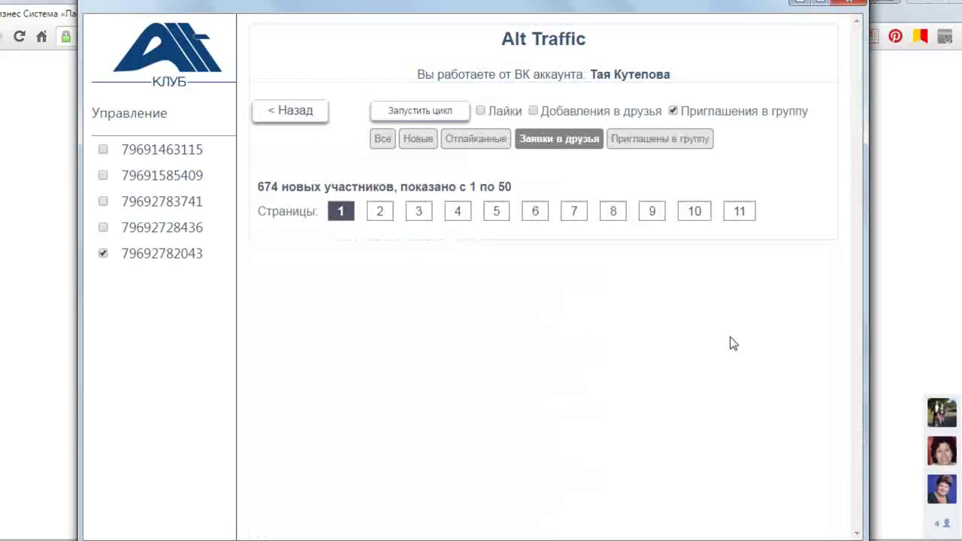
pyautogui.click(141, 117)
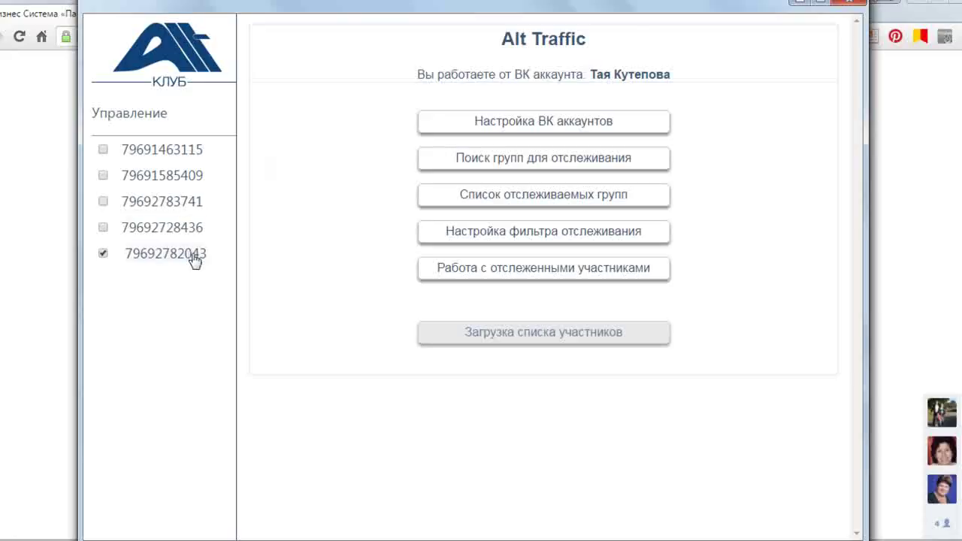
# Step: Open Настройка ВК аккаунтов to view the VK accounts in use, and go back to the main options
pyautogui.click(577, 130)
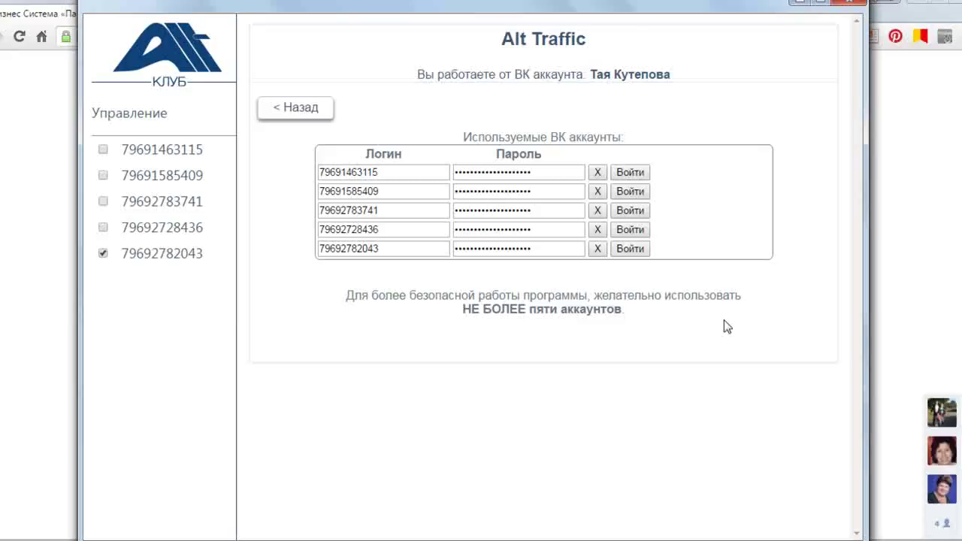
pyautogui.click(296, 109)
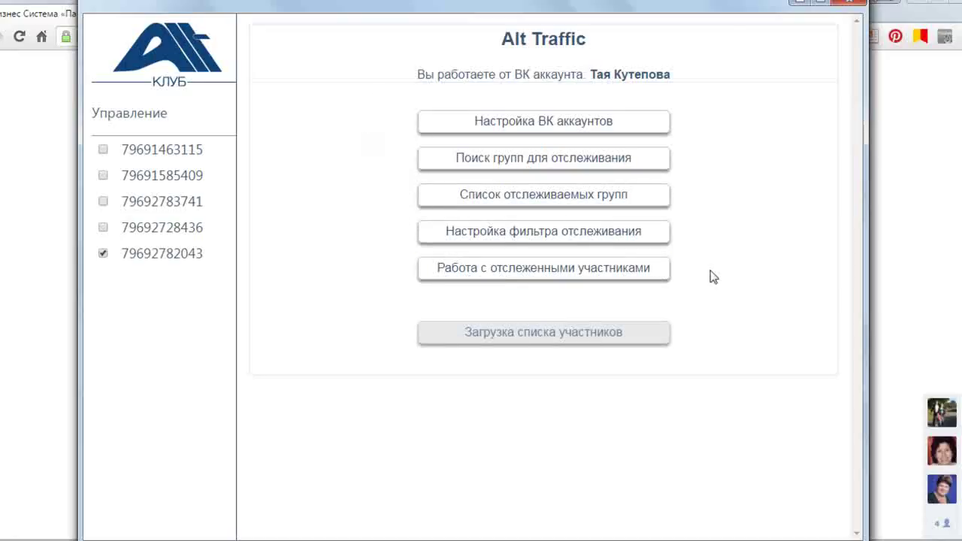
# Step: Search for groups to track using the phrase "сетевой бизнес", ordered by number of users and with any city
pyautogui.click(535, 160)
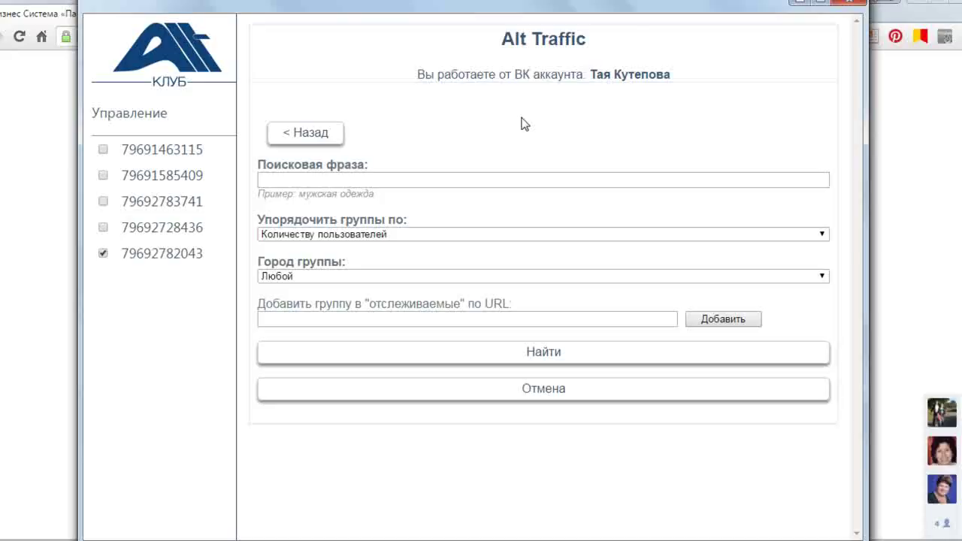
pyautogui.click(273, 181)
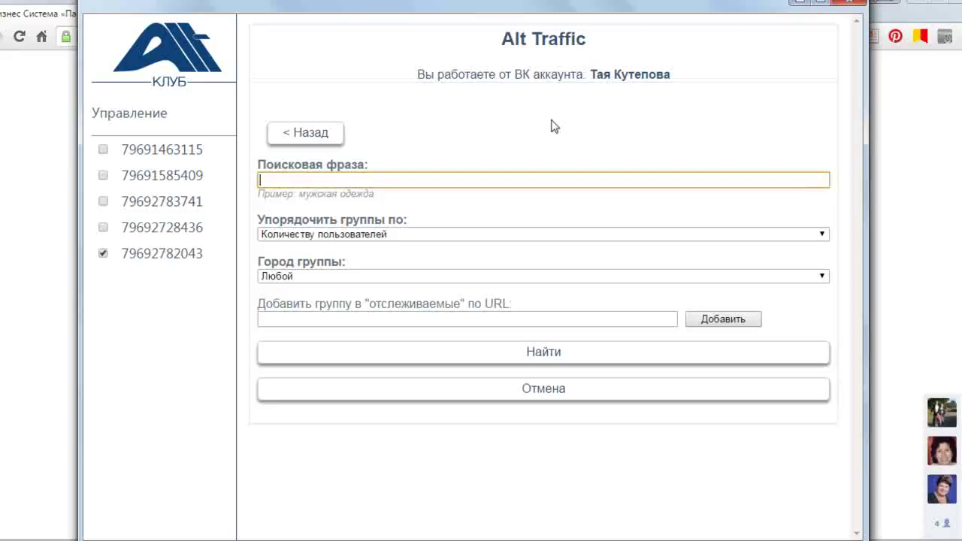
pyautogui.write('сетевой бизнес')
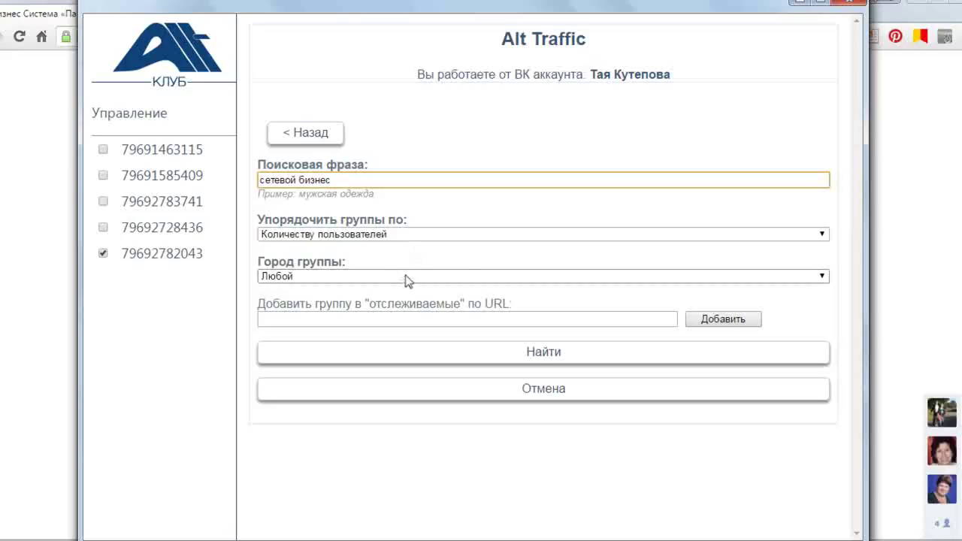
pyautogui.click(549, 353)
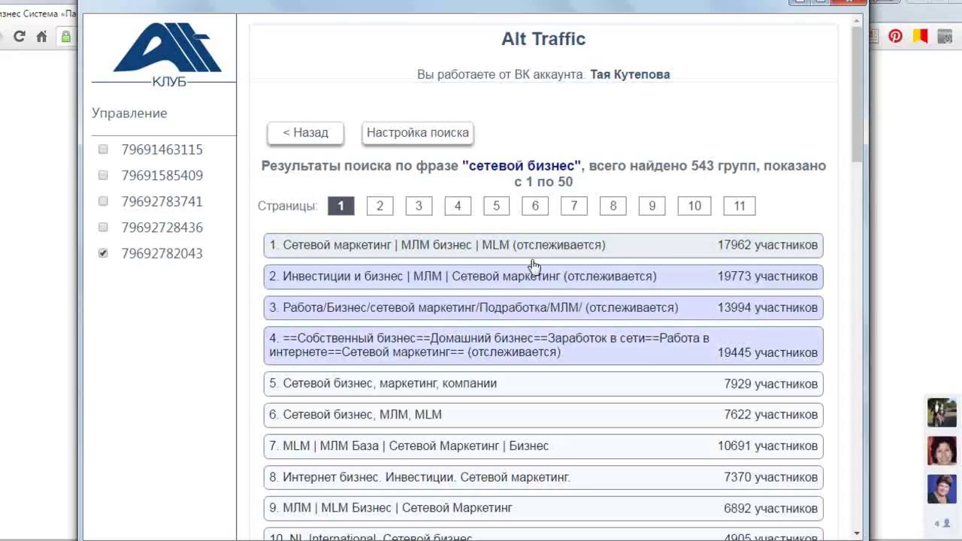
# Step: Start tracking the group "MLM | МЛМ База | Сетевой Маркетинг | Бизнес" from the search results
pyautogui.scroll(-2, 624, 300)
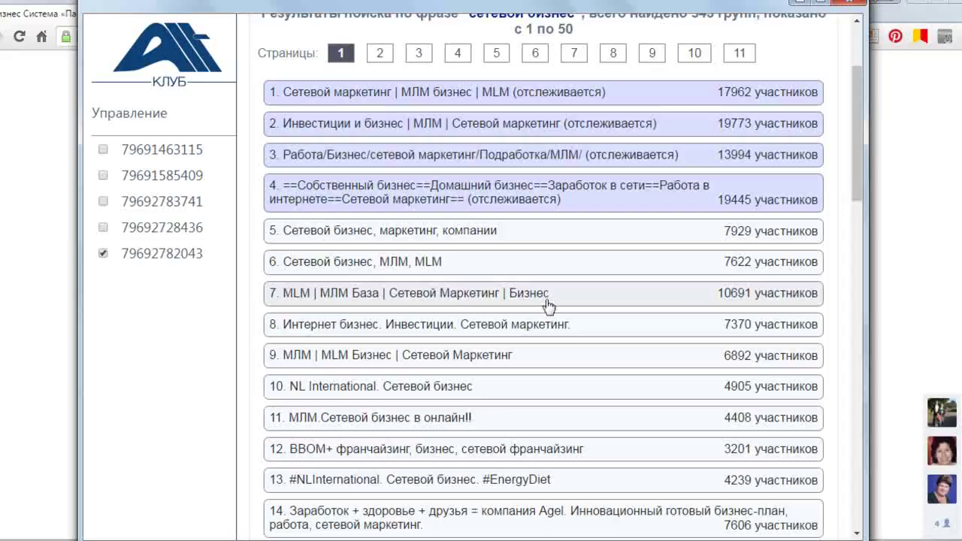
pyautogui.click(692, 299)
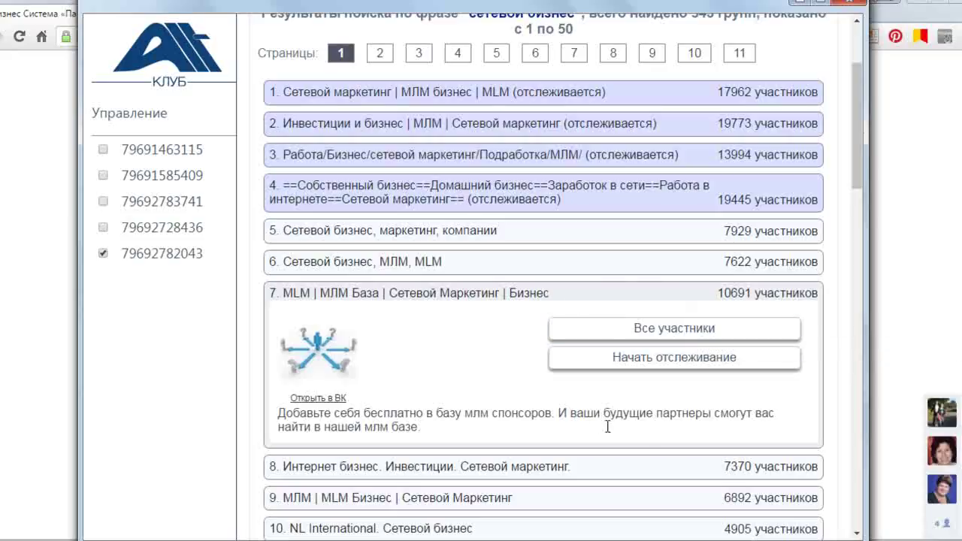
pyautogui.click(679, 362)
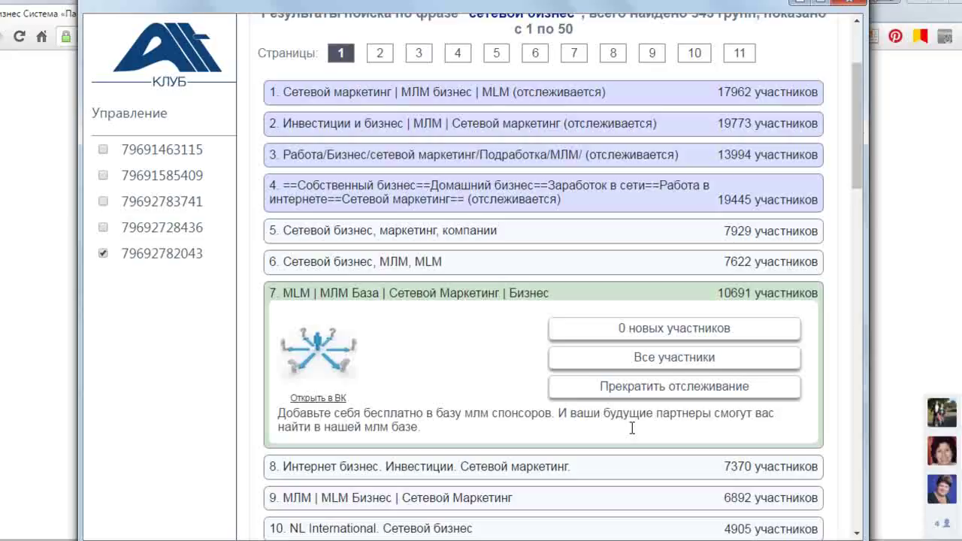
# Step: Run another group search with the phrase "продвижение бизнеса", look over the results and return to the main options
pyautogui.scroll(3, 631, 426)
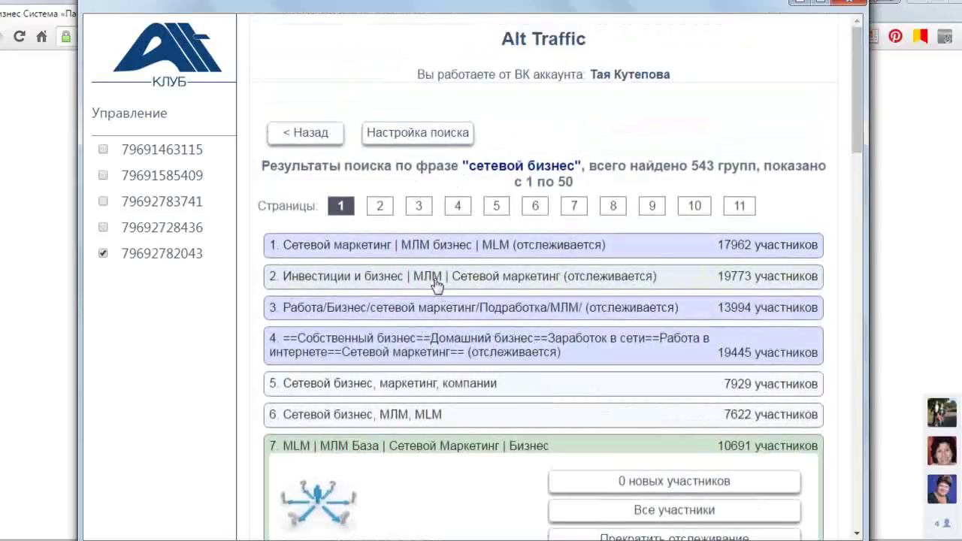
pyautogui.click(416, 142)
pyautogui.click(340, 181)
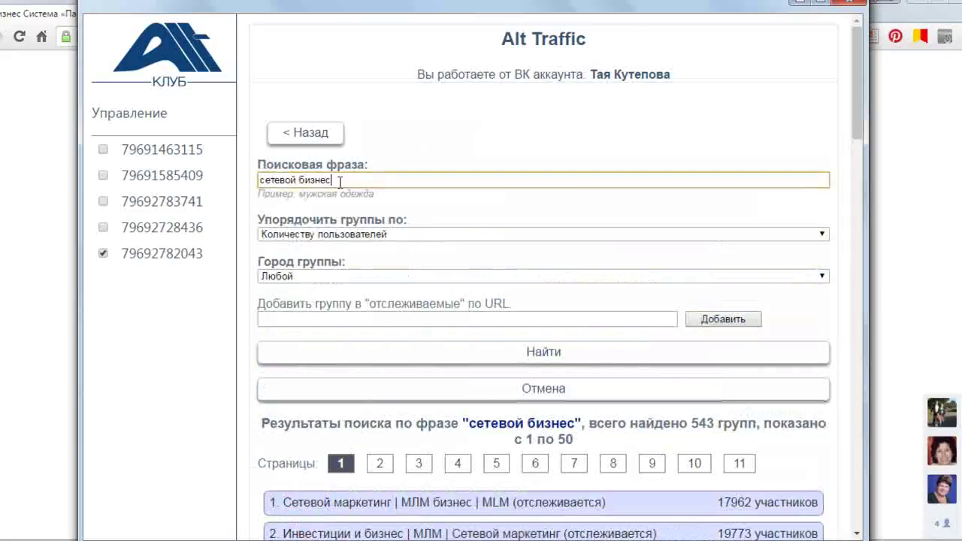
pyautogui.moveTo(339, 181); pyautogui.dragTo(244, 179)
pyautogui.write('продвижение')
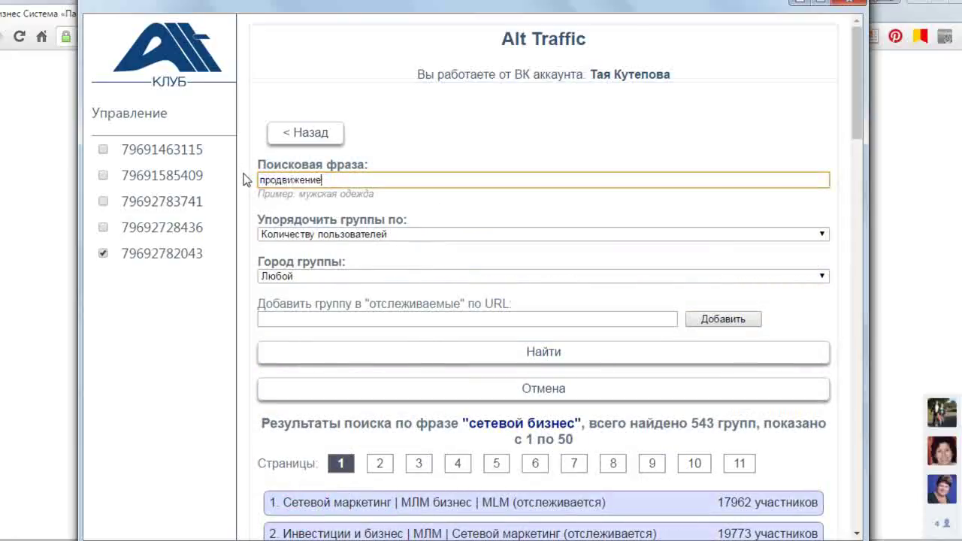
pyautogui.write(' бизнеса')
pyautogui.click(536, 360)
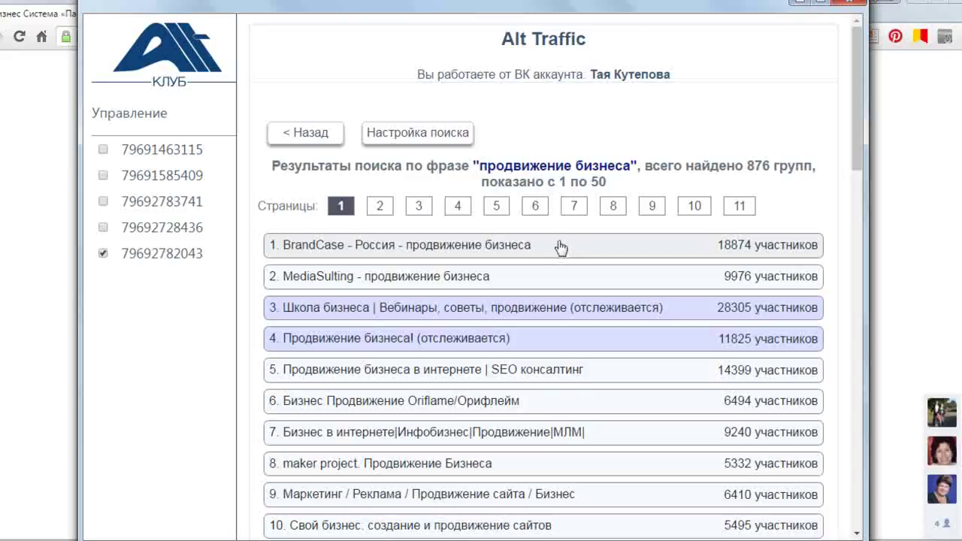
pyautogui.click(528, 311)
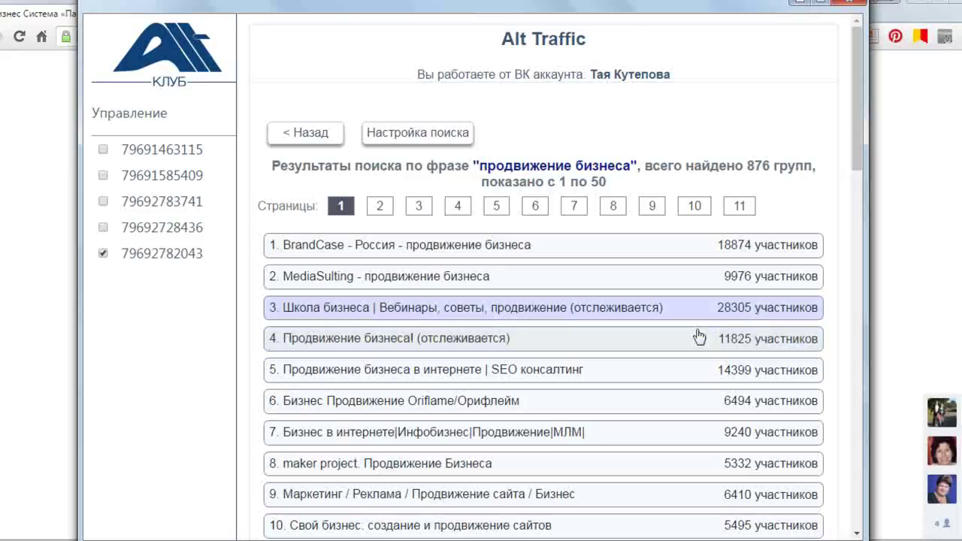
pyautogui.click(305, 136)
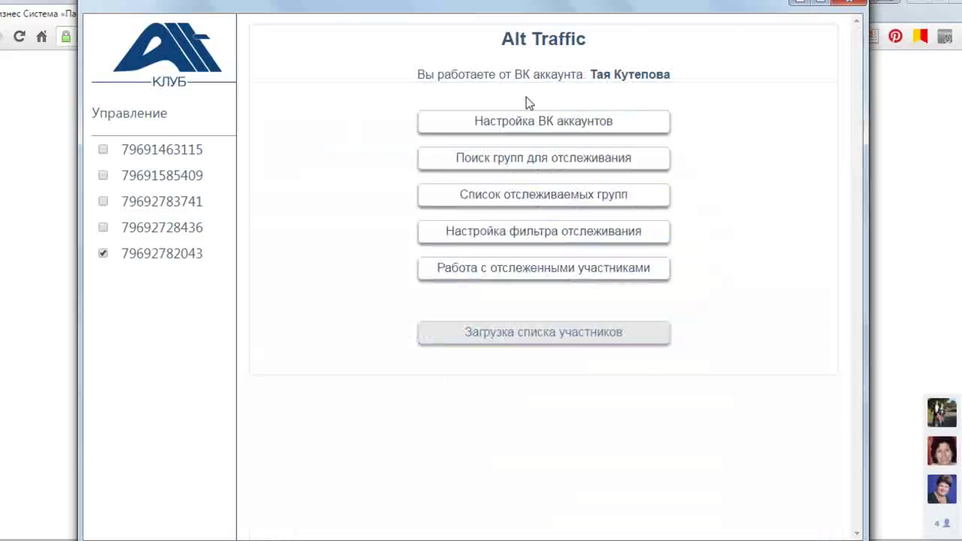
# Step: Open Список отслеживаемых групп and refresh the list of tracked groups
pyautogui.click(523, 200)
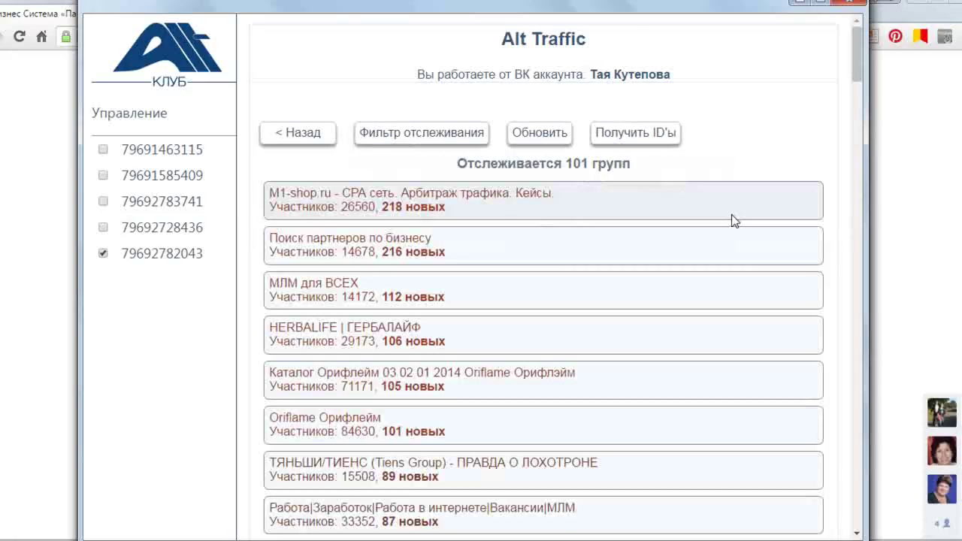
pyautogui.click(545, 135)
pyautogui.click(545, 137)
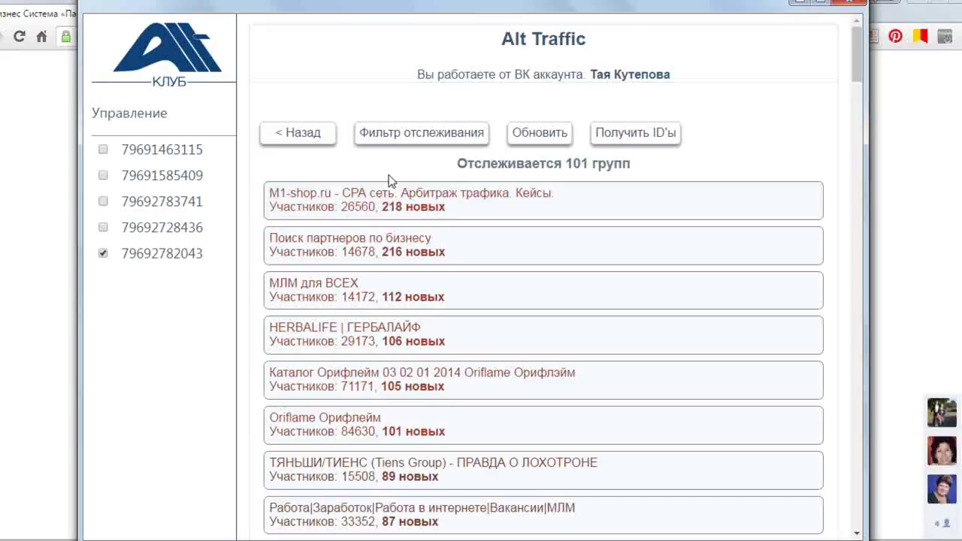
# Step: View the new-user period choices in the tracking filter, keep 24 часа, and save the filter
pyautogui.click(421, 133)
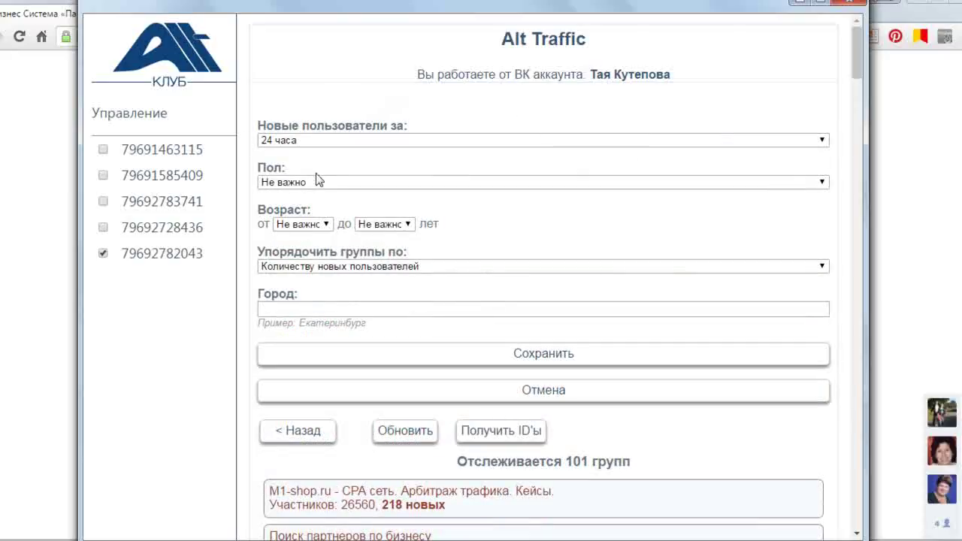
pyautogui.click(822, 142)
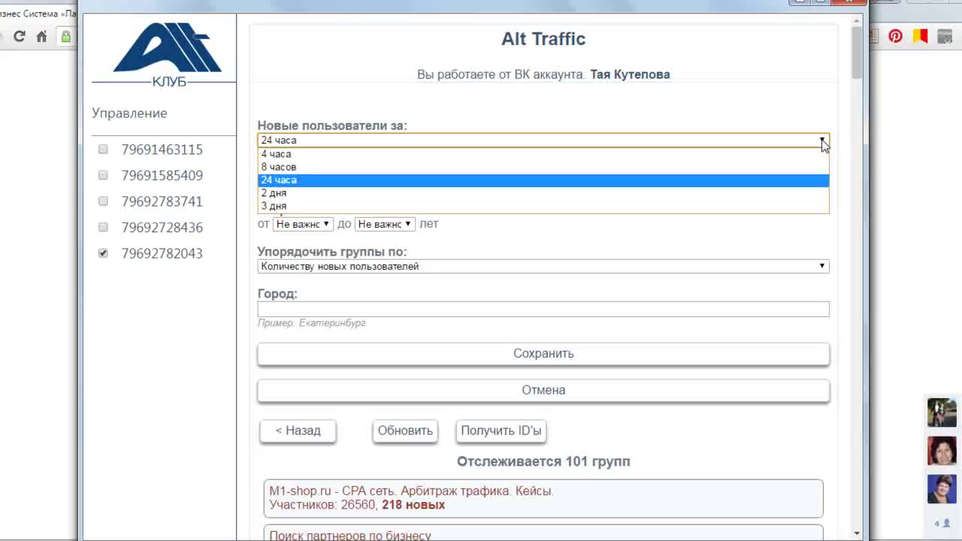
pyautogui.click(823, 142)
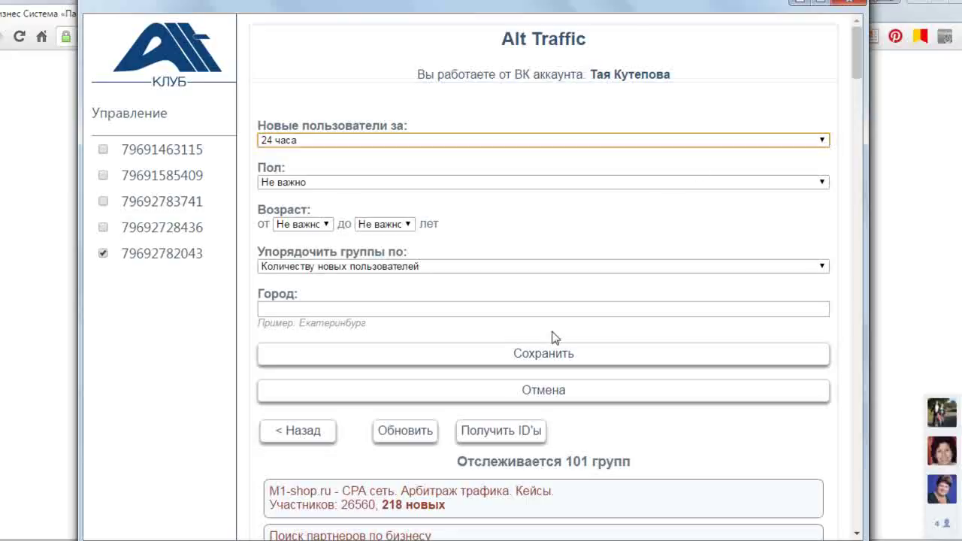
pyautogui.click(551, 357)
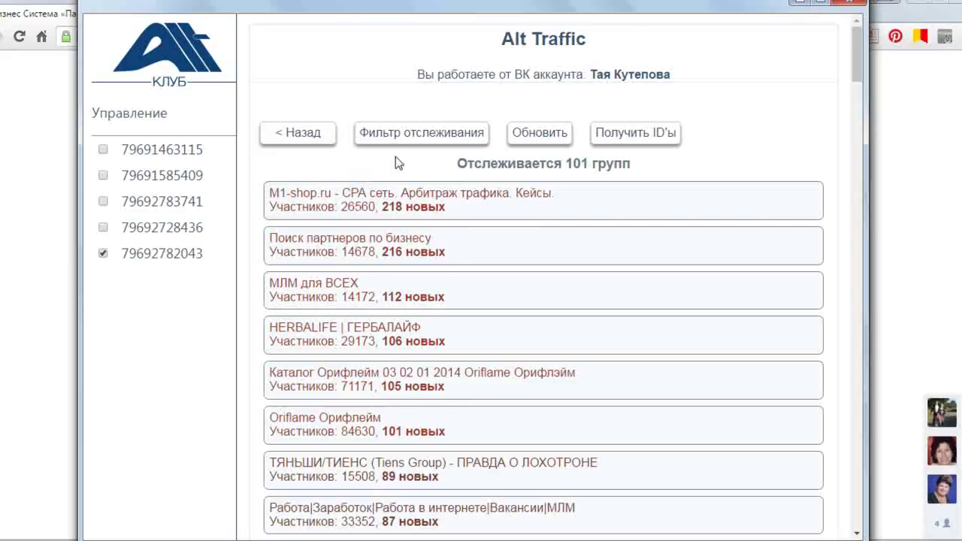
# Step: Stop tracking the group "AVON Россия Косметика - РАБОТА в Эйвон" at the end of the tracked list
pyautogui.scroll(-20, 497, 245)
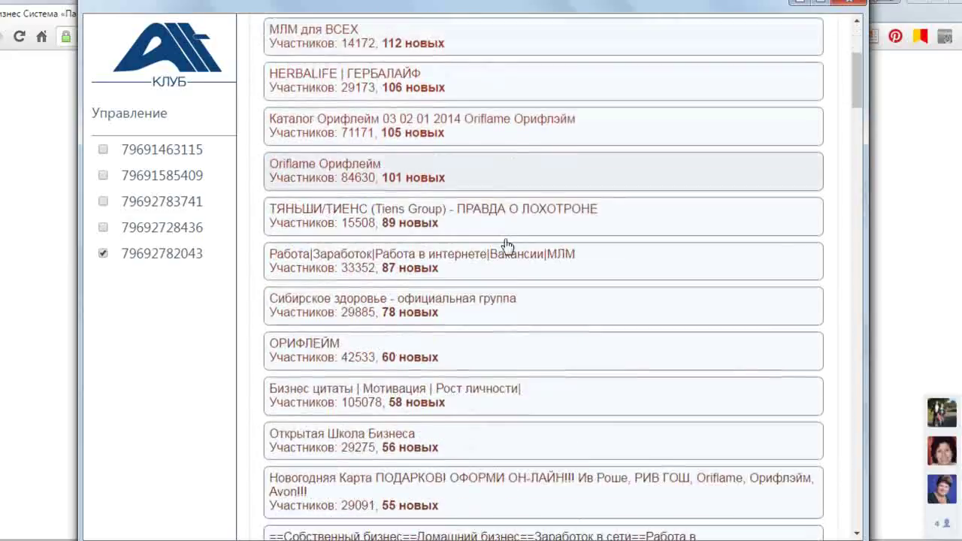
pyautogui.scroll(-20, 530, 218)
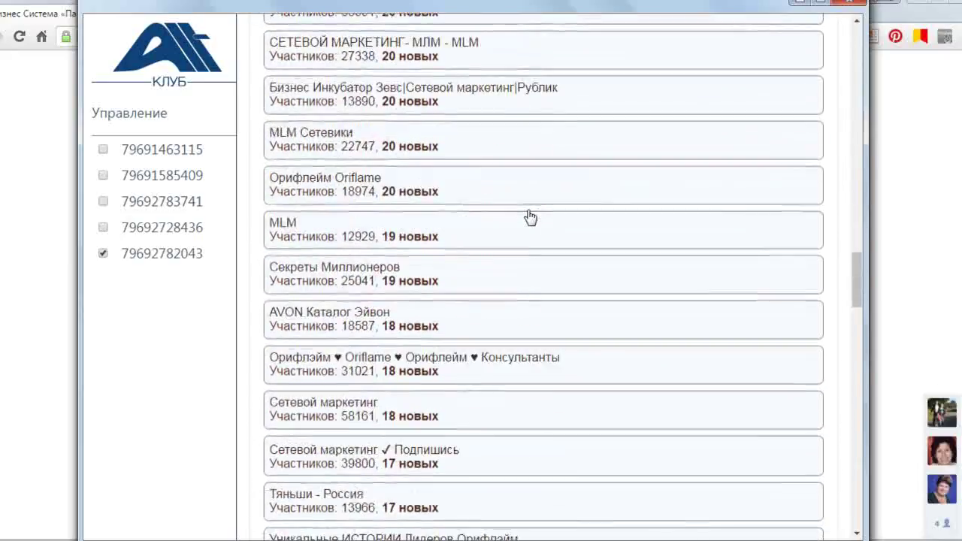
pyautogui.scroll(-10, 535, 206)
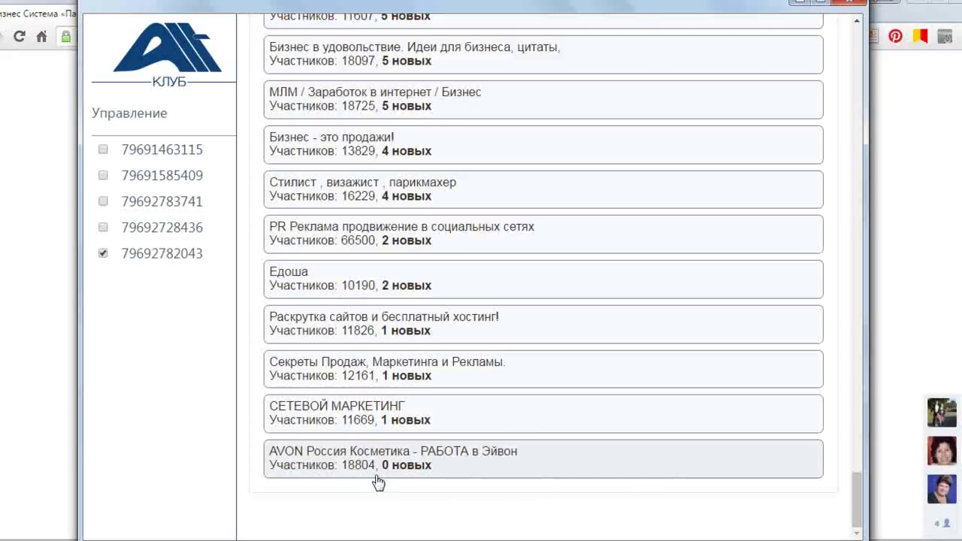
pyautogui.click(550, 466)
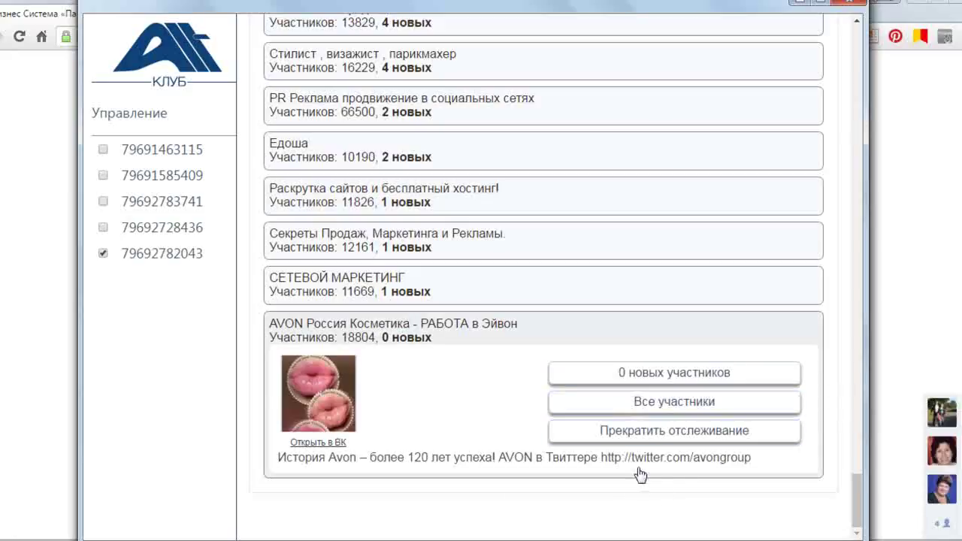
pyautogui.click(681, 430)
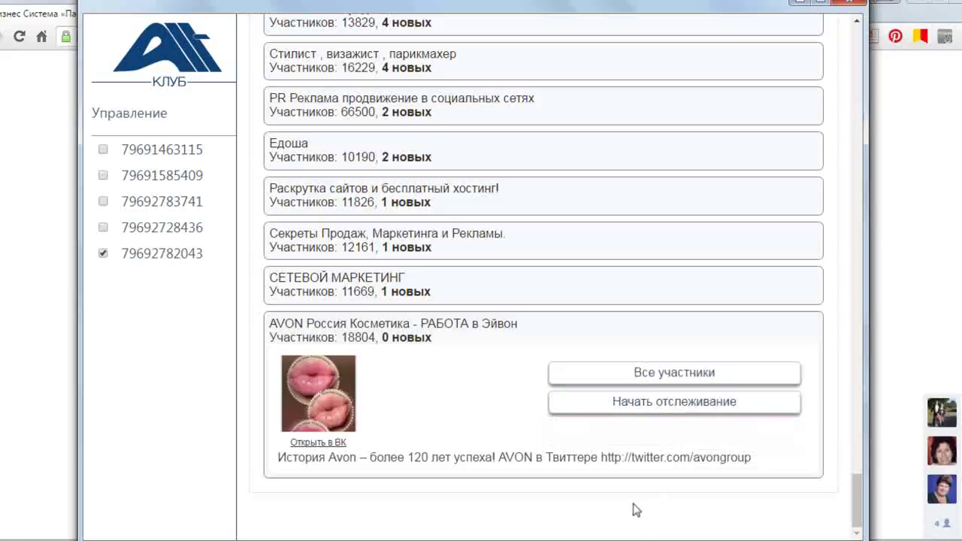
# Step: Return to the main options and reopen Список отслеживаемых групп to check the updated list
pyautogui.scroll(20, 691, 288)
pyautogui.scroll(20, 627, 298)
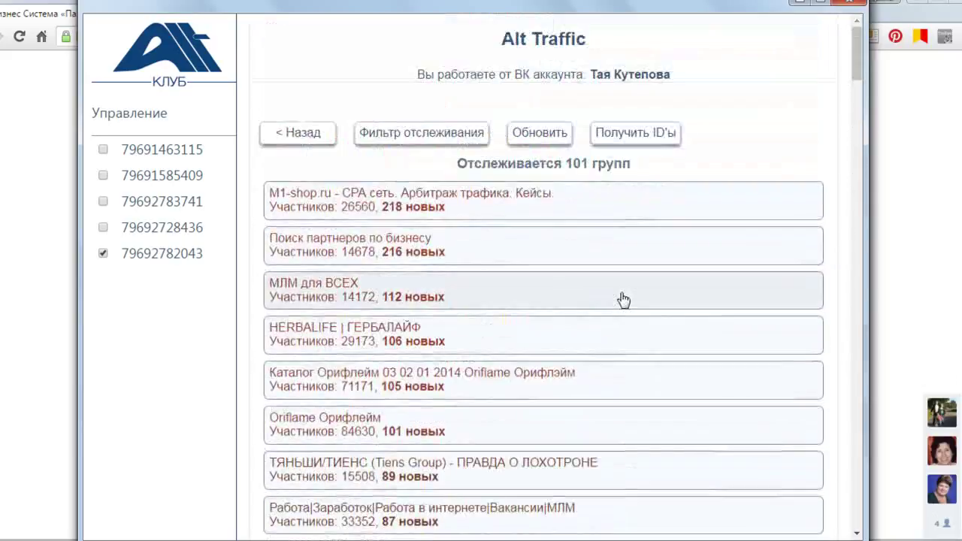
pyautogui.click(314, 138)
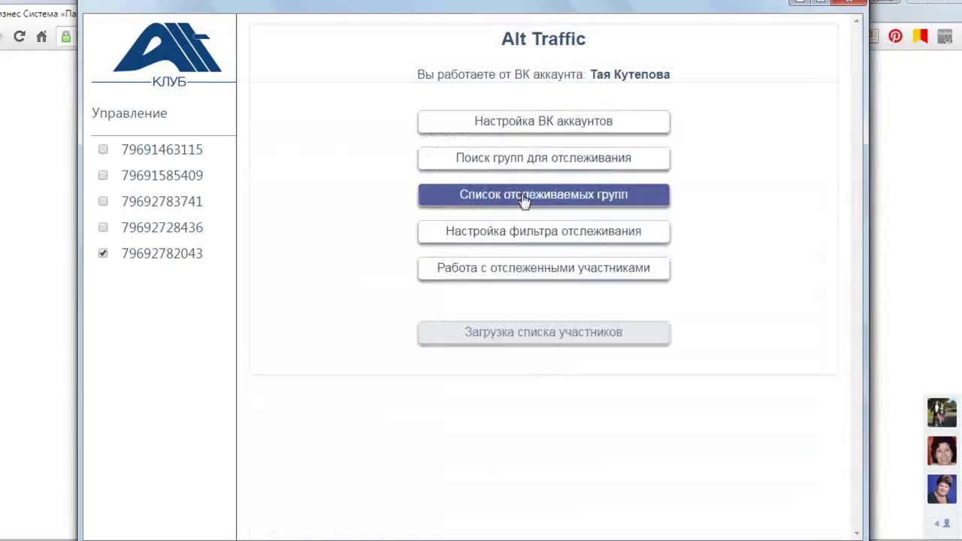
pyautogui.click(524, 196)
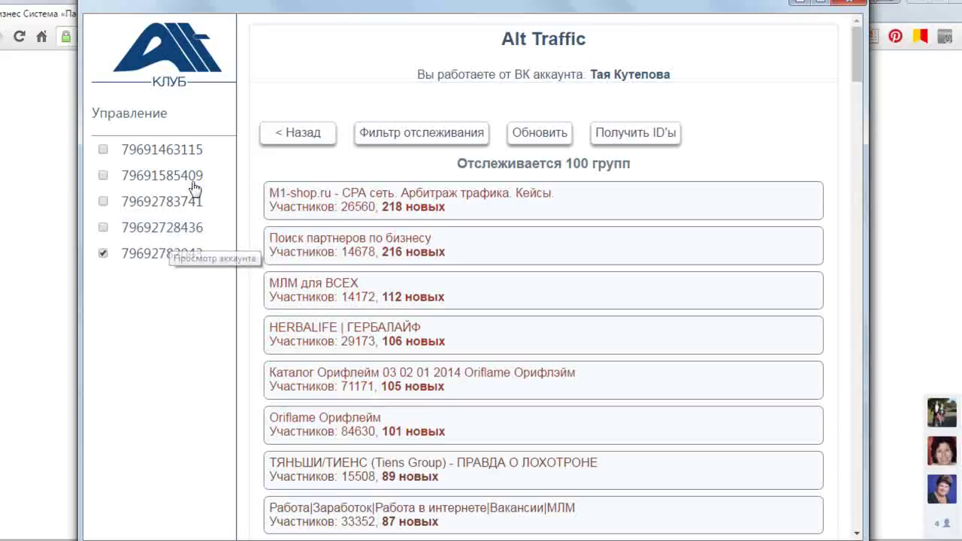
# Step: Leave the tracked groups list, view the promoted group's URL and audience settings in Настройка фильтра отслеживания, and go back
pyautogui.click(292, 141)
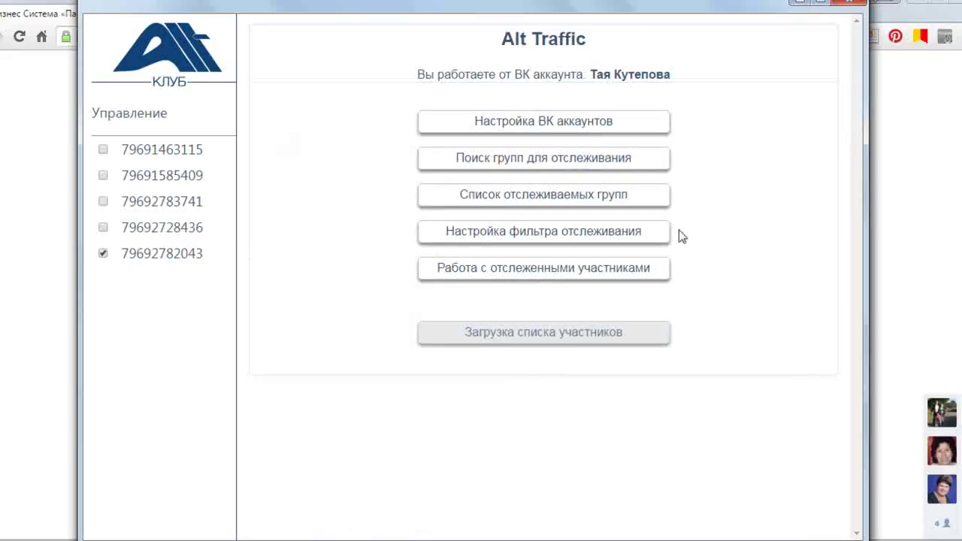
pyautogui.click(535, 235)
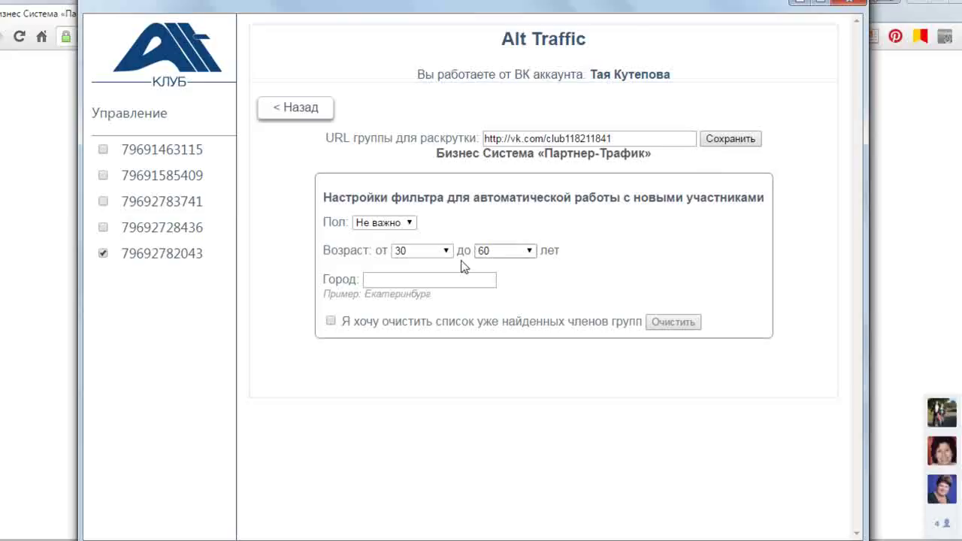
pyautogui.click(299, 115)
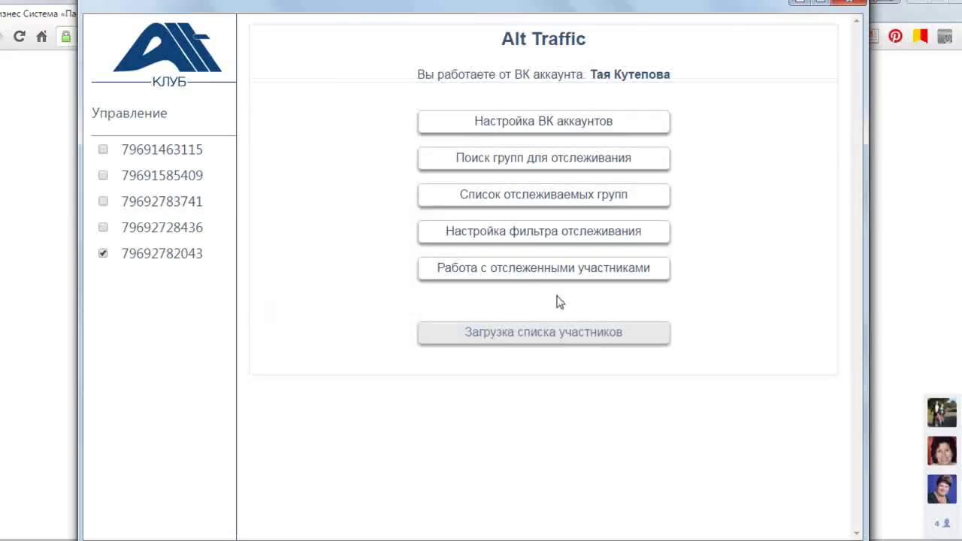
# Step: Open Работа с отслеженными участниками, filter the participants by Отлайканные and review the first page through to its end
pyautogui.click(553, 274)
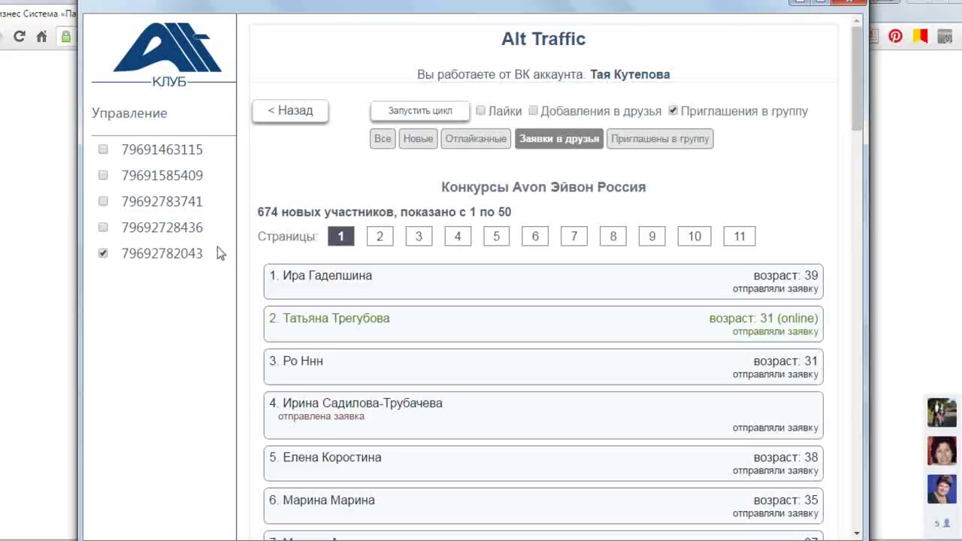
pyautogui.click(474, 142)
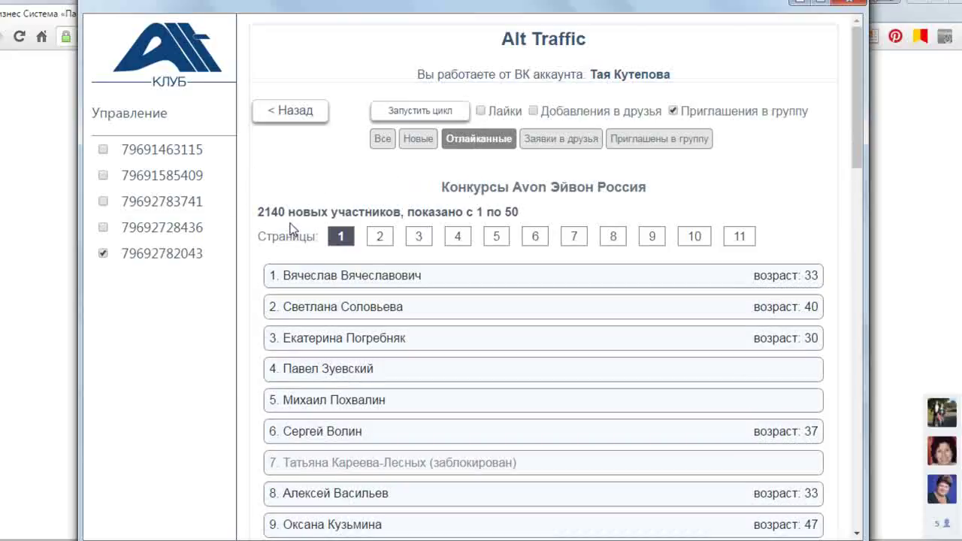
pyautogui.scroll(-4, 564, 251)
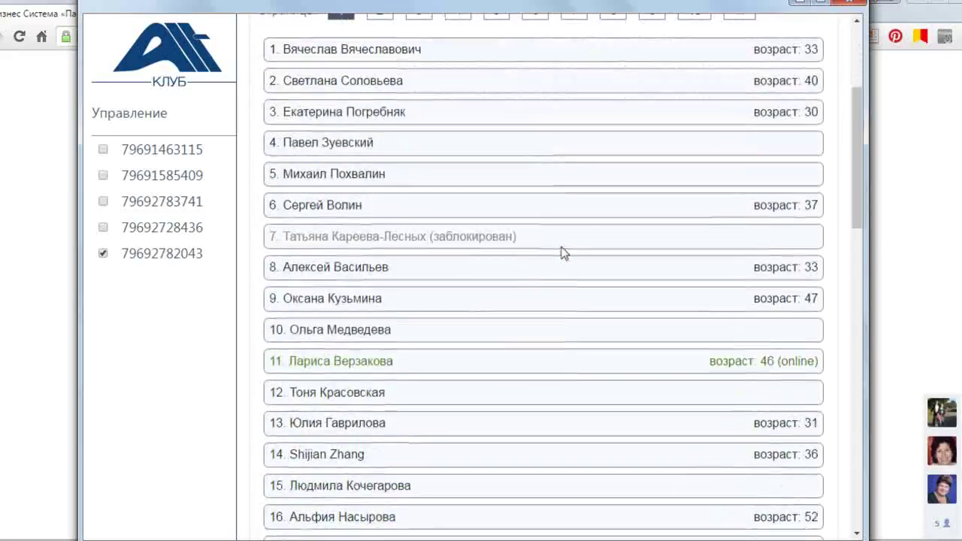
pyautogui.scroll(-12, 569, 248)
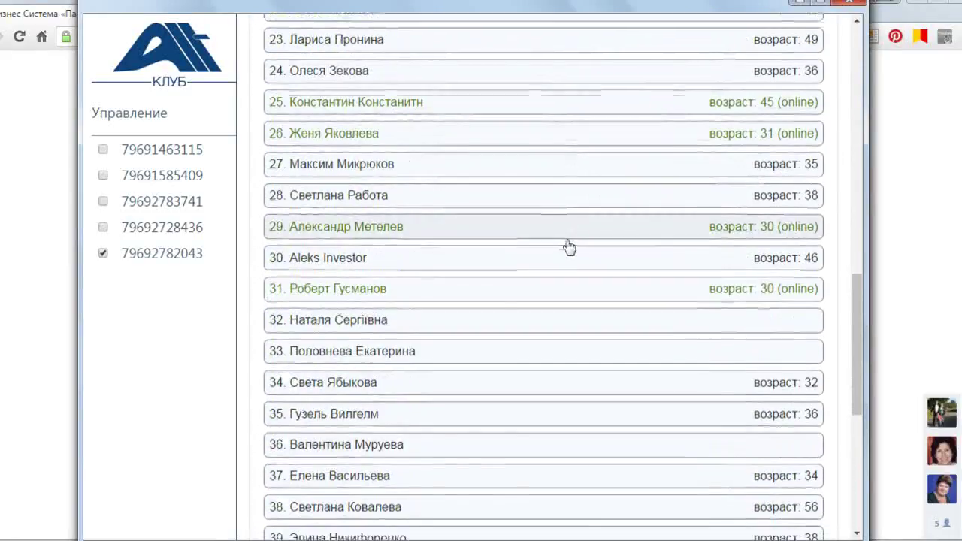
pyautogui.scroll(-2, 569, 248)
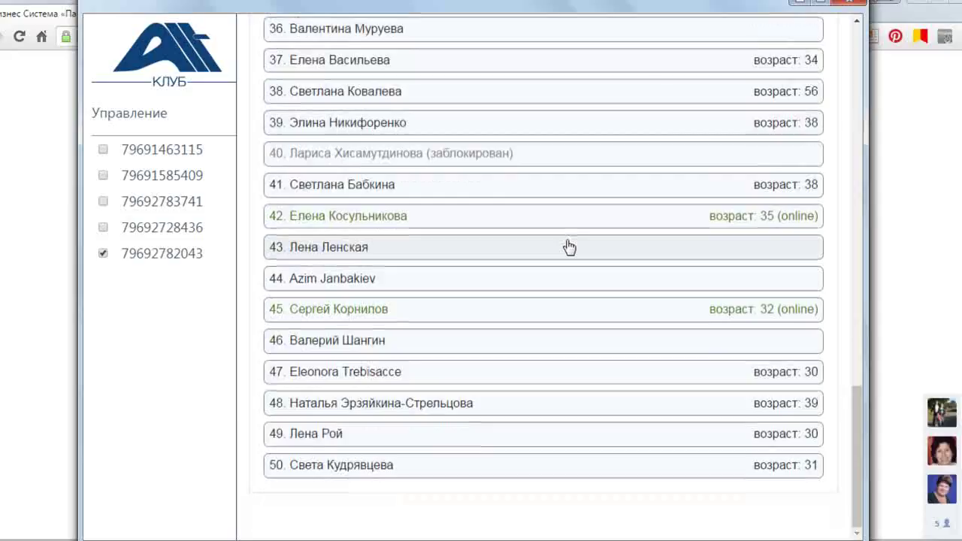
# Step: Expand the second participant in the list and examine the profile link, friend and removal options, and the empty message text field
pyautogui.scroll(20, 568, 248)
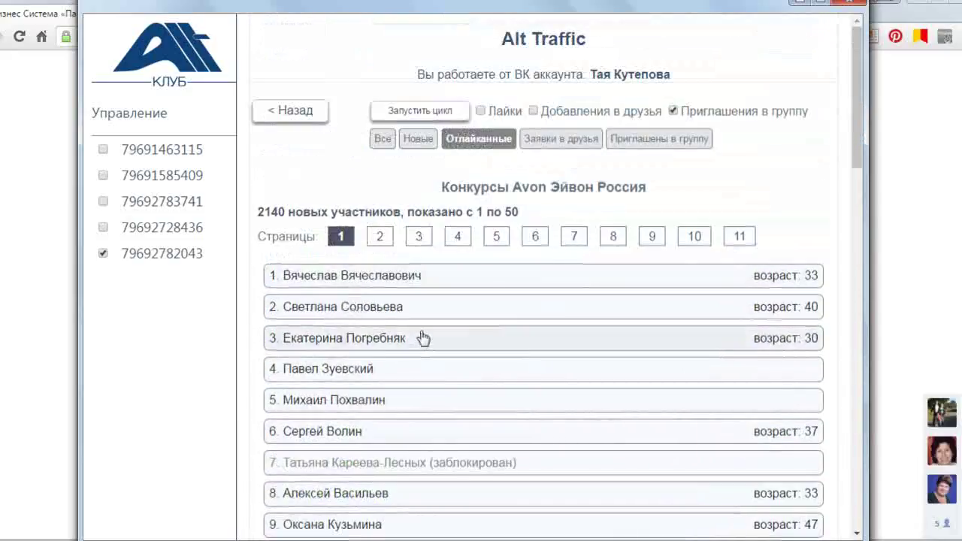
pyautogui.click(376, 310)
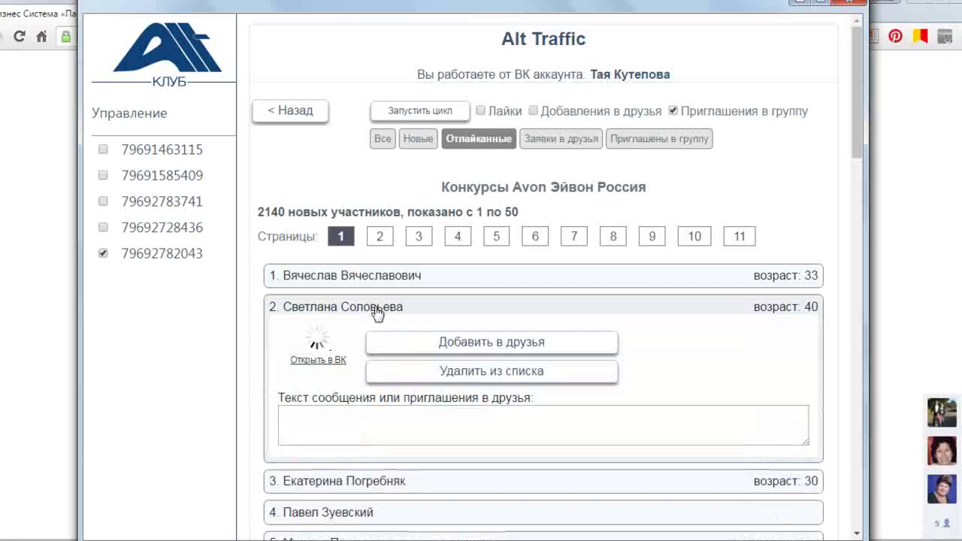
pyautogui.scroll(-3, 601, 218)
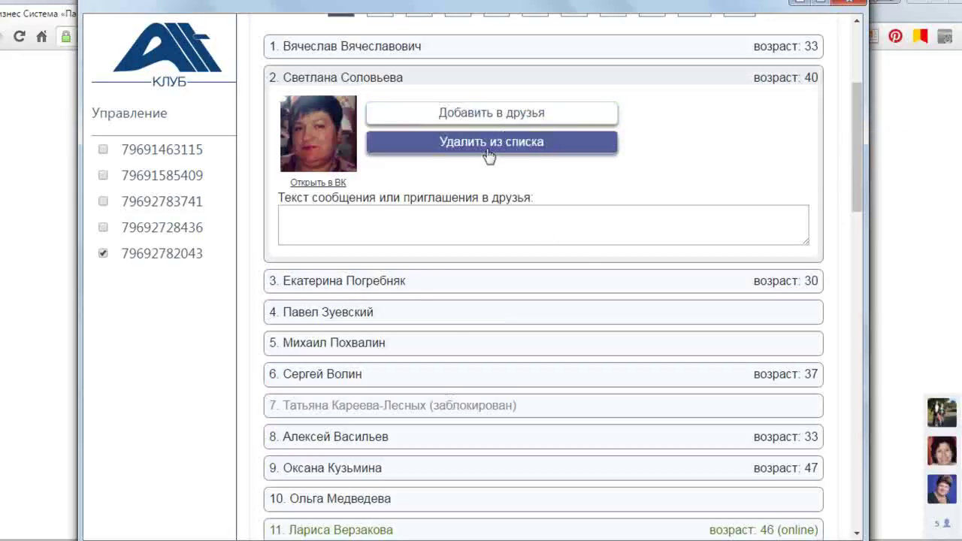
pyautogui.click(302, 219)
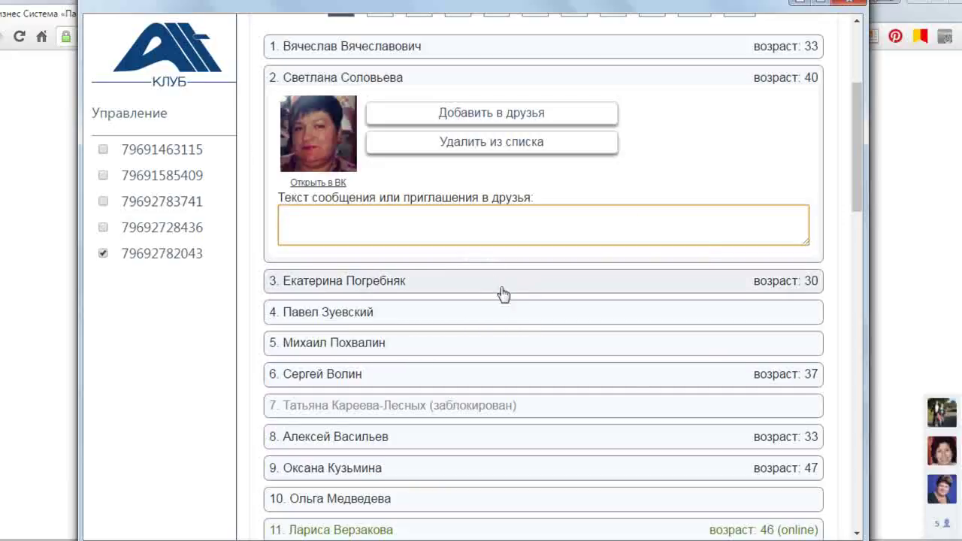
pyautogui.scroll(1, 503, 293)
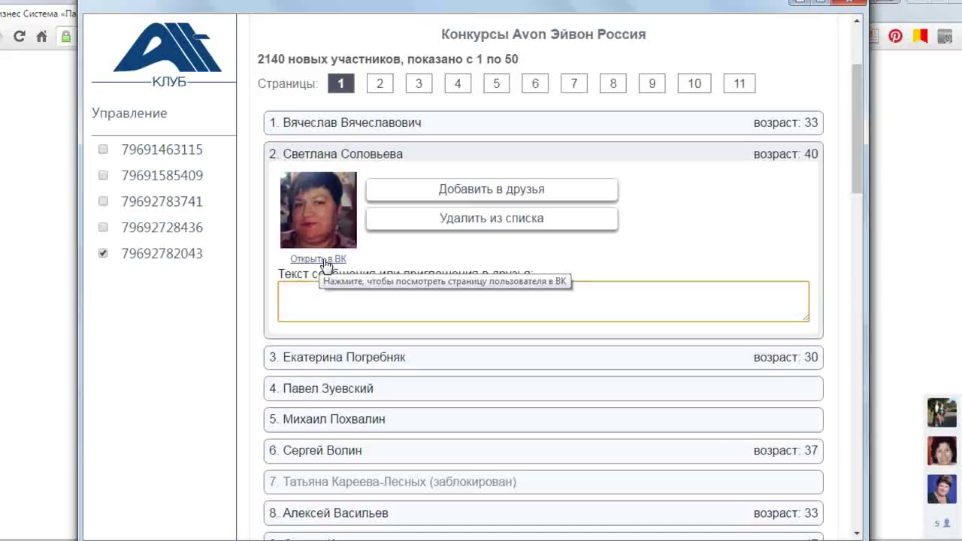
pyautogui.click(674, 227)
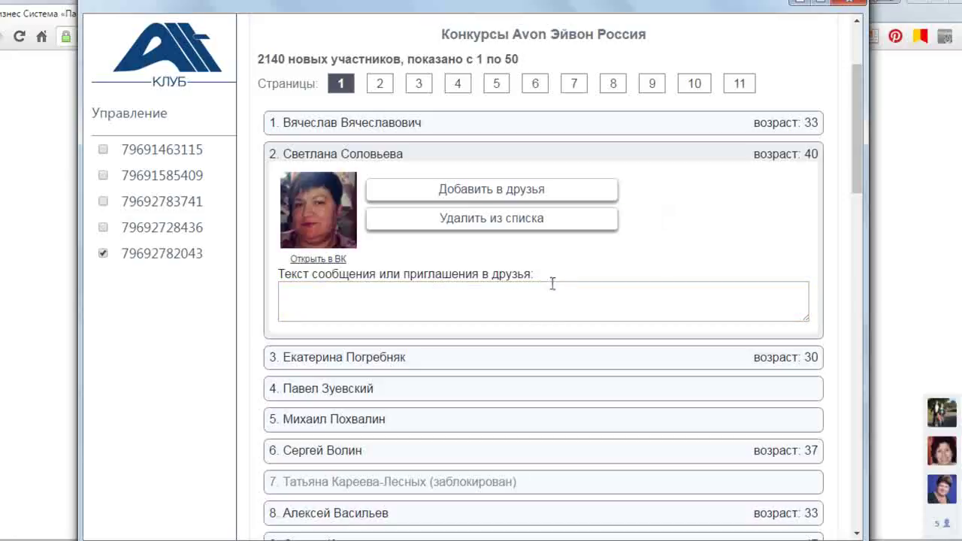
# Step: Run a work cycle with only Лайки enabled for the tracked participants, and stop it after several likes
pyautogui.scroll(2, 551, 284)
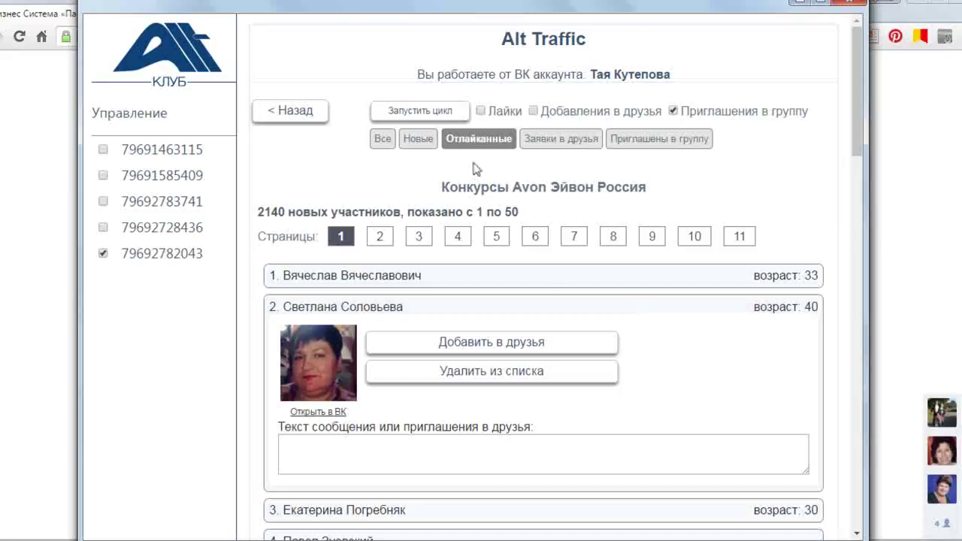
pyautogui.click(480, 111)
pyautogui.click(419, 117)
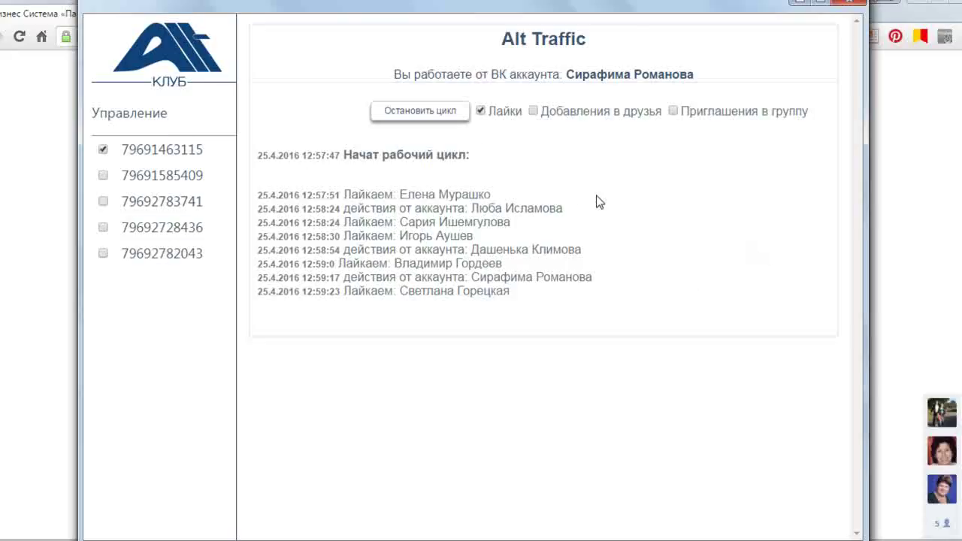
pyautogui.click(429, 114)
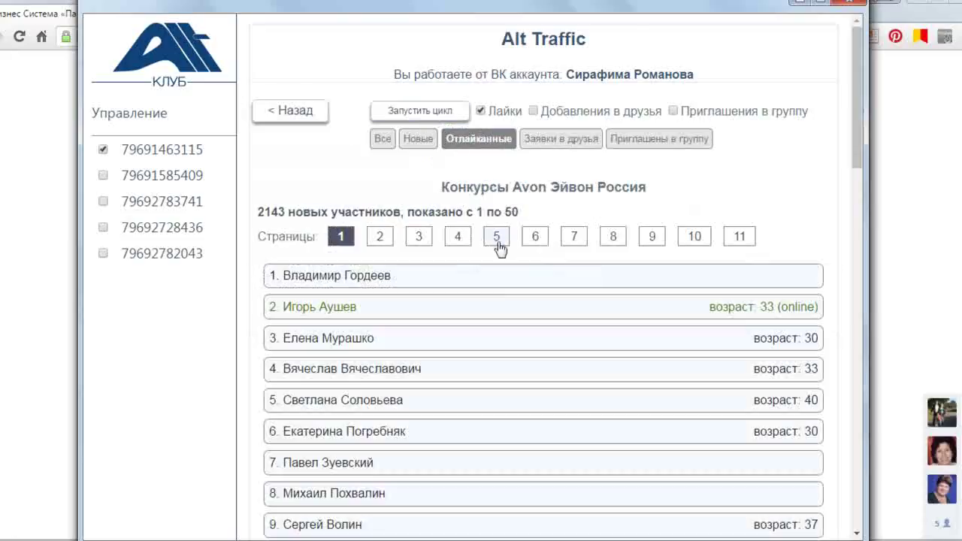
# Step: Switch the cycle action to Добавления в друзья, run the cycle to send friend requests, and stop it
pyautogui.click(533, 111)
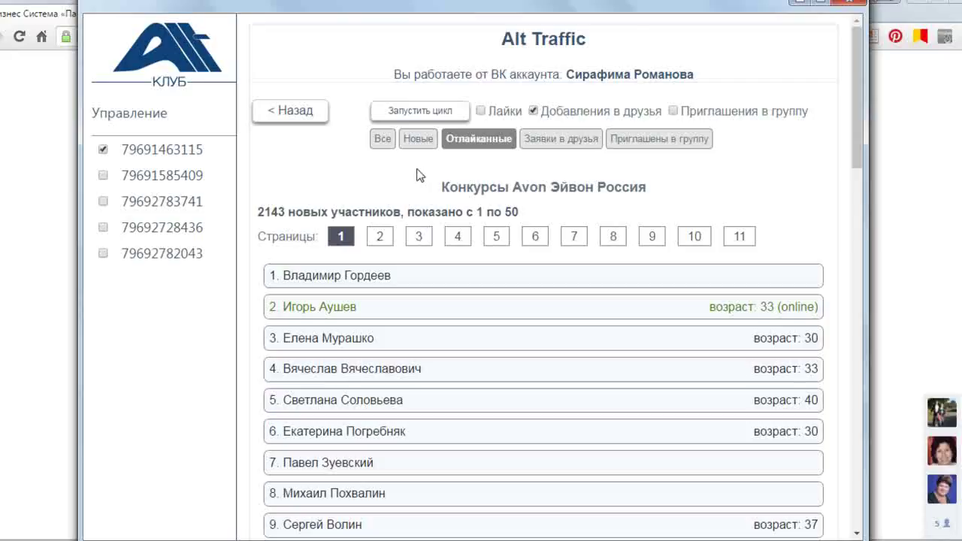
pyautogui.click(425, 113)
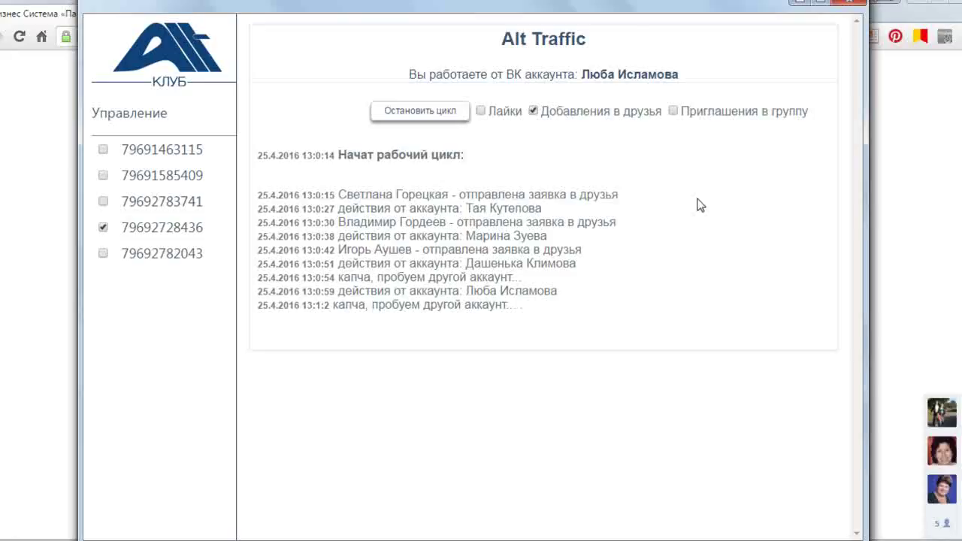
pyautogui.click(434, 120)
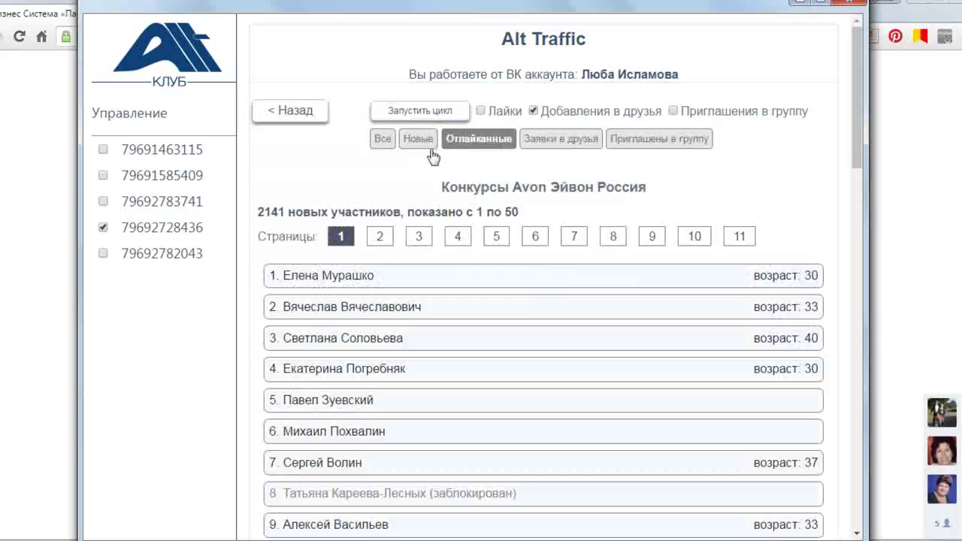
# Step: Switch the cycle action to Приглашения в группу and start the work cycle
pyautogui.click(673, 111)
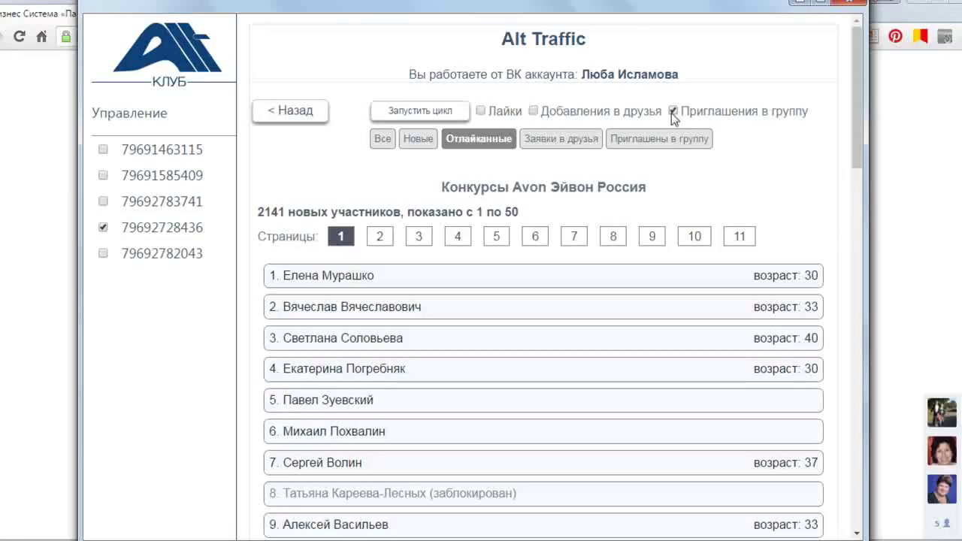
pyautogui.click(419, 113)
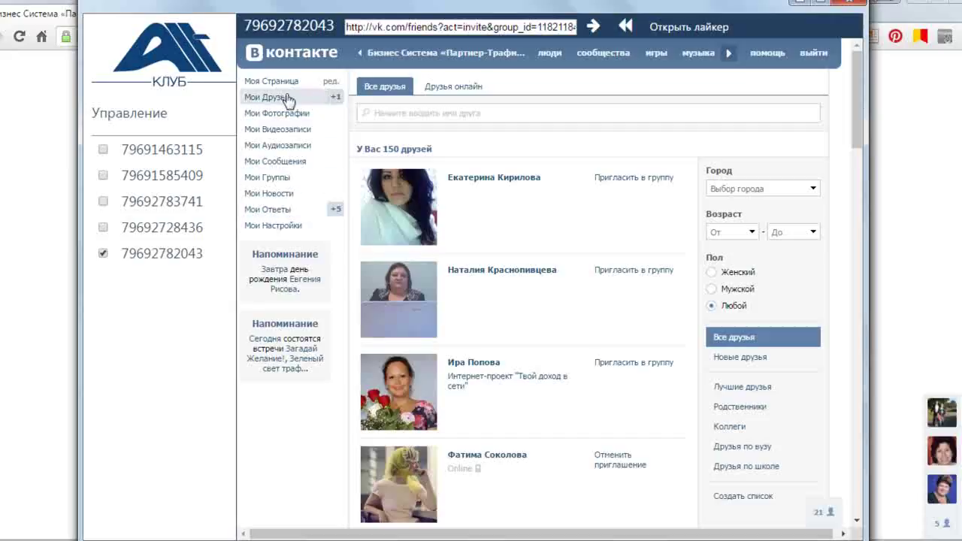
# Step: Examine the invitation status of the account's friends through to the end of the VK group invitation list and back to its start
pyautogui.scroll(-15, 288, 98)
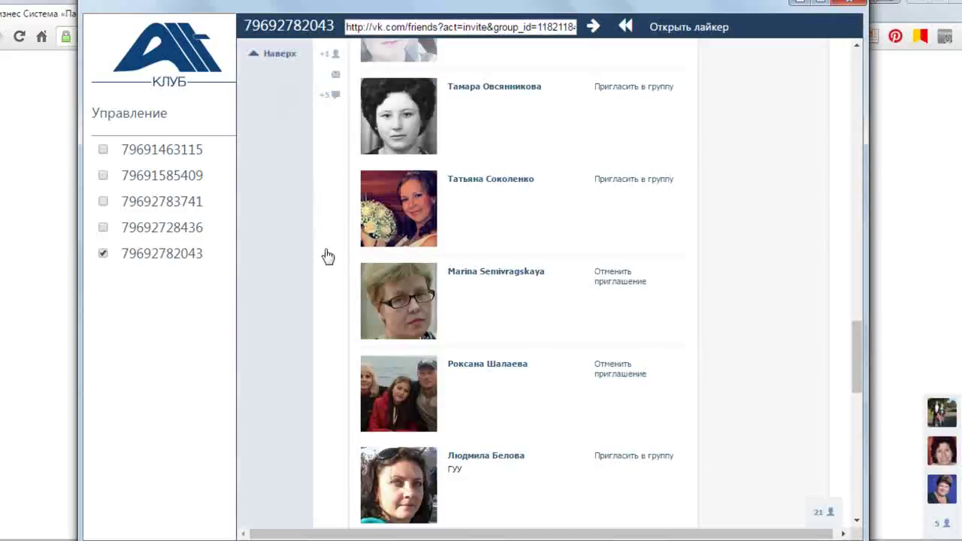
pyautogui.scroll(-3, 328, 255)
pyautogui.scroll(-4, 321, 285)
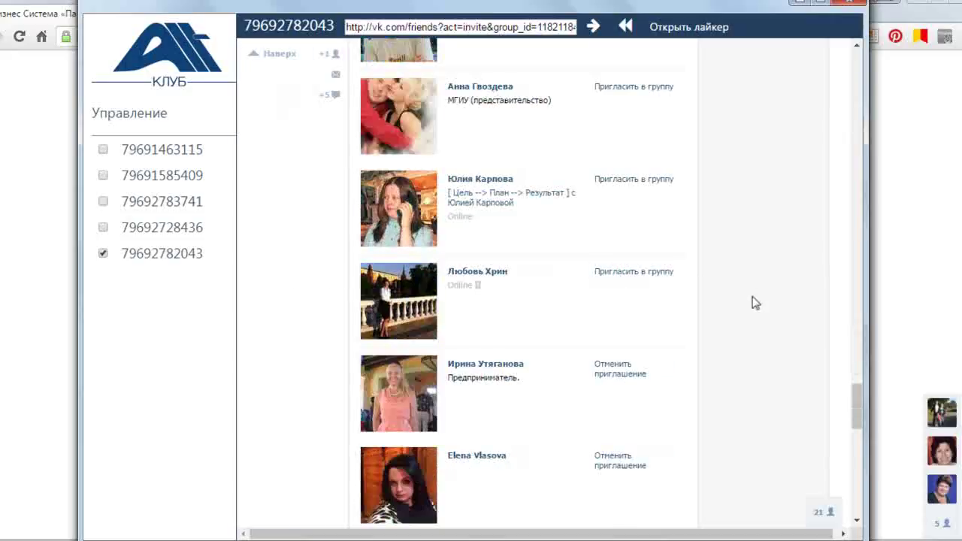
pyautogui.scroll(-3, 754, 304)
pyautogui.scroll(-3, 763, 298)
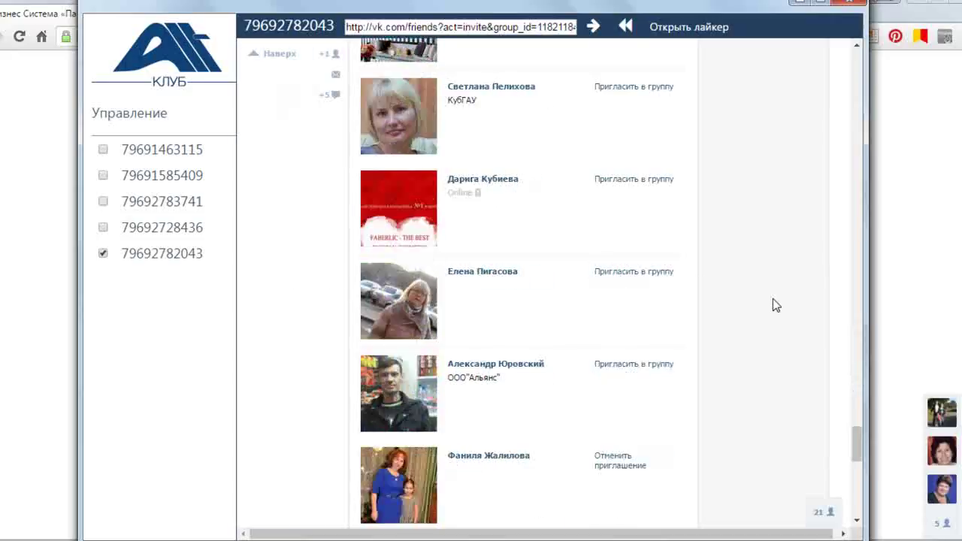
pyautogui.scroll(-3, 772, 298)
pyautogui.scroll(-3, 775, 304)
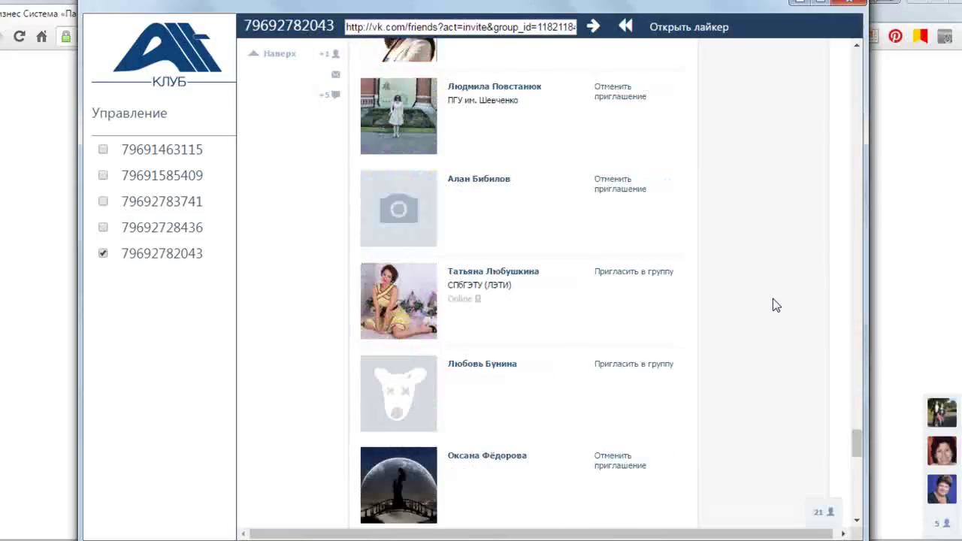
pyautogui.scroll(-3, 773, 300)
pyautogui.scroll(-3, 773, 296)
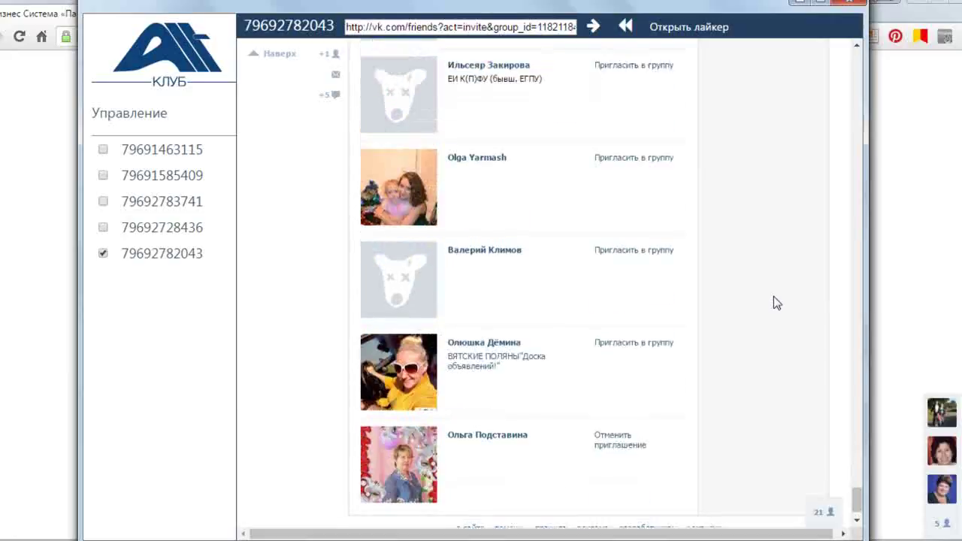
pyautogui.scroll(10, 774, 297)
pyautogui.scroll(10, 779, 308)
pyautogui.scroll(10, 785, 310)
pyautogui.scroll(10, 796, 320)
pyautogui.scroll(10, 799, 323)
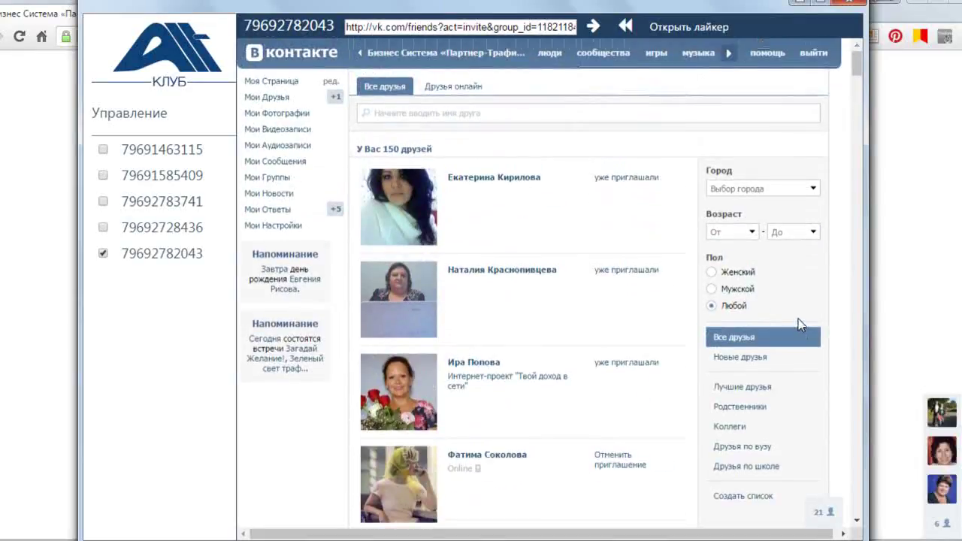